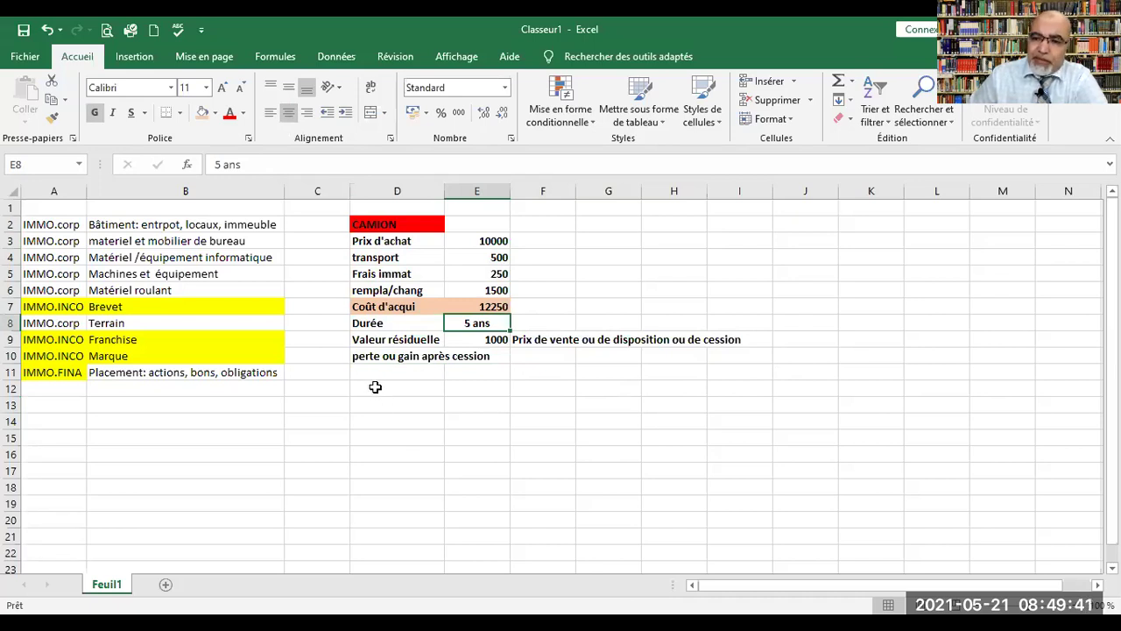
# Enter the label "Amortissement" in cell D12.
pyautogui.click(375, 386)
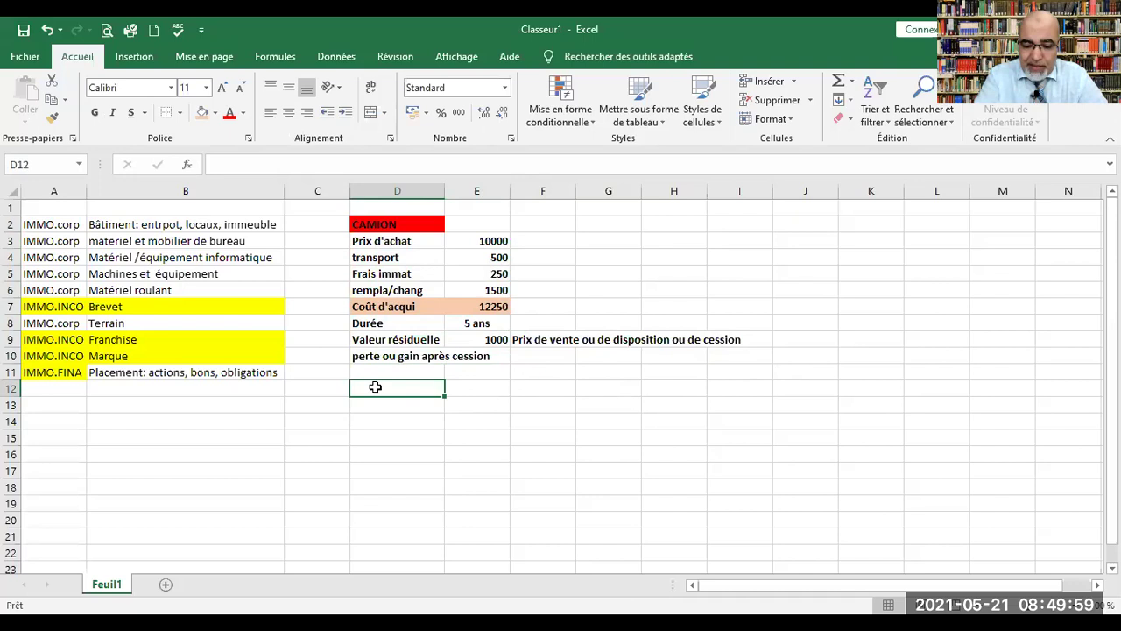
pyautogui.write('Am')
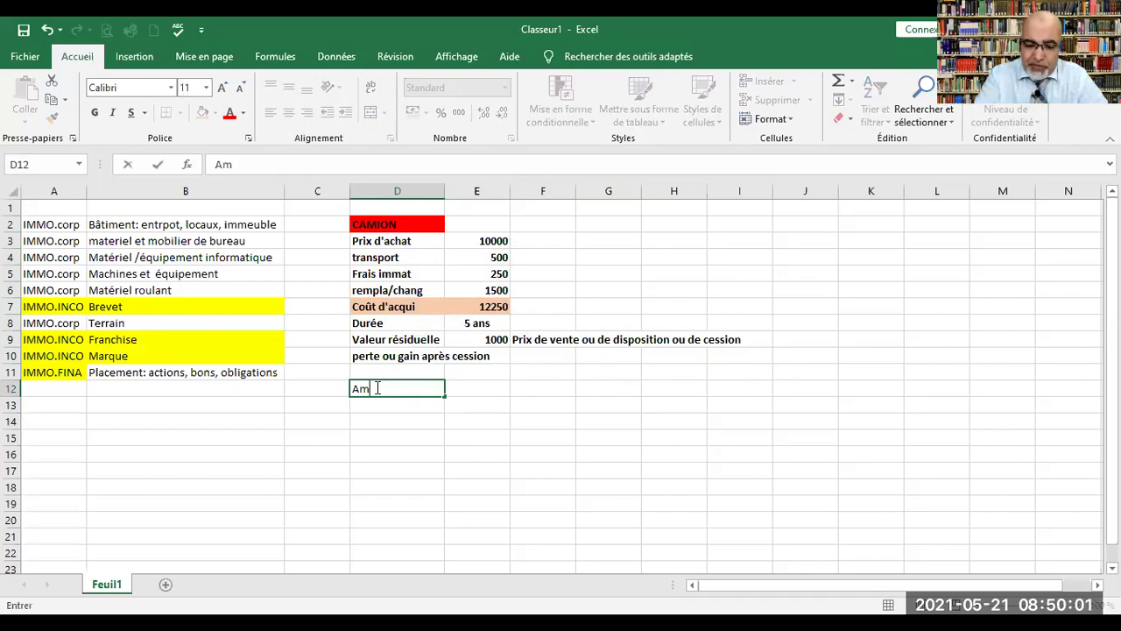
pyautogui.write('ortisseent')
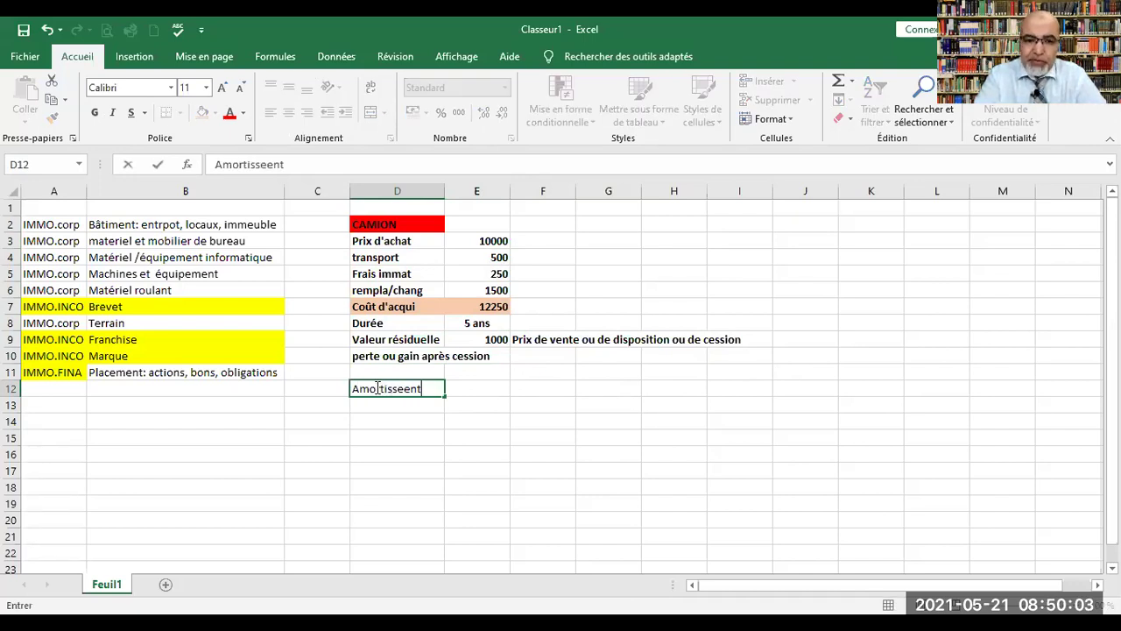
pyautogui.press('BackSpace')
pyautogui.press('BackSpace')
pyautogui.press('BackSpace')
pyautogui.write('ment')
pyautogui.press('Tab')
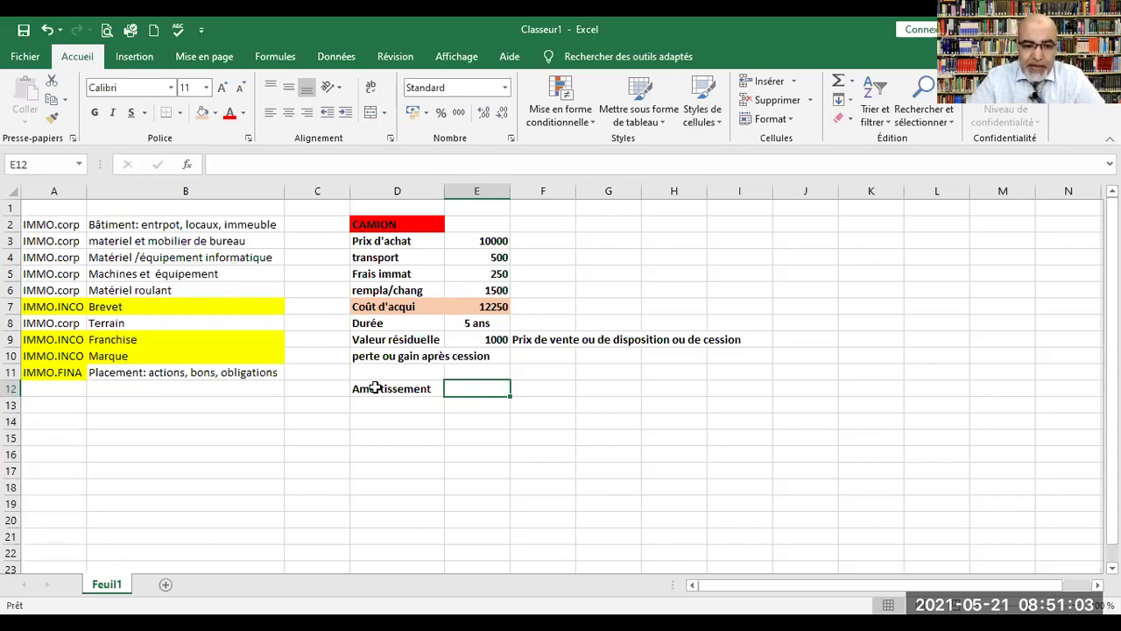
# Write "VO (Vacqui) - Valeur résiduelle)" in E12 as the first part of the written depreciation formula.
pyautogui.write('VO (V')
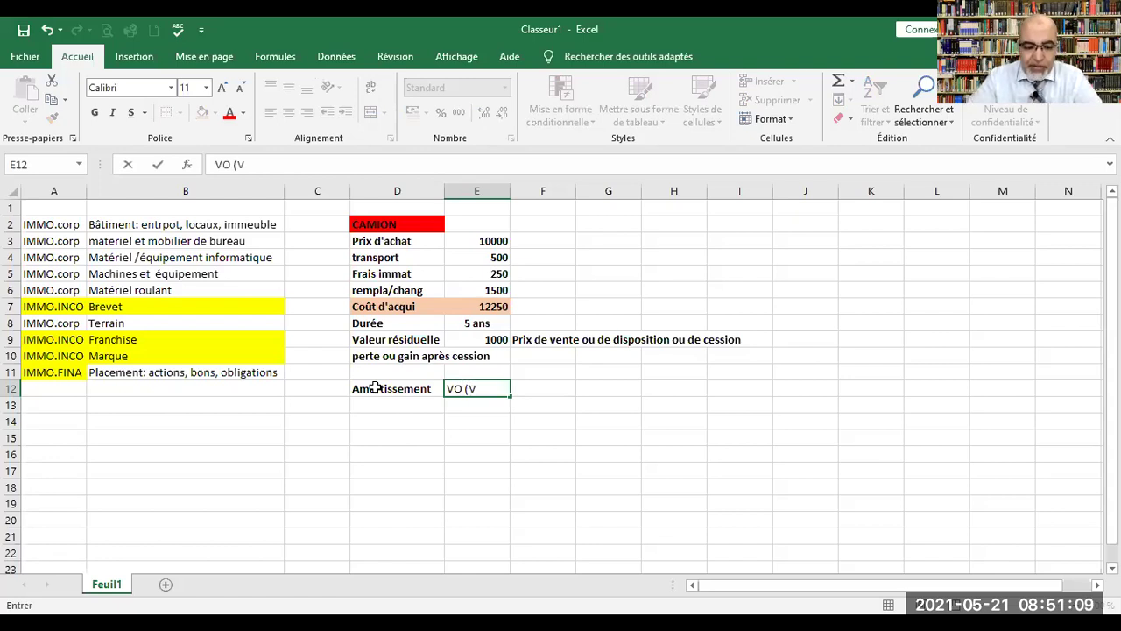
pyautogui.write('A')
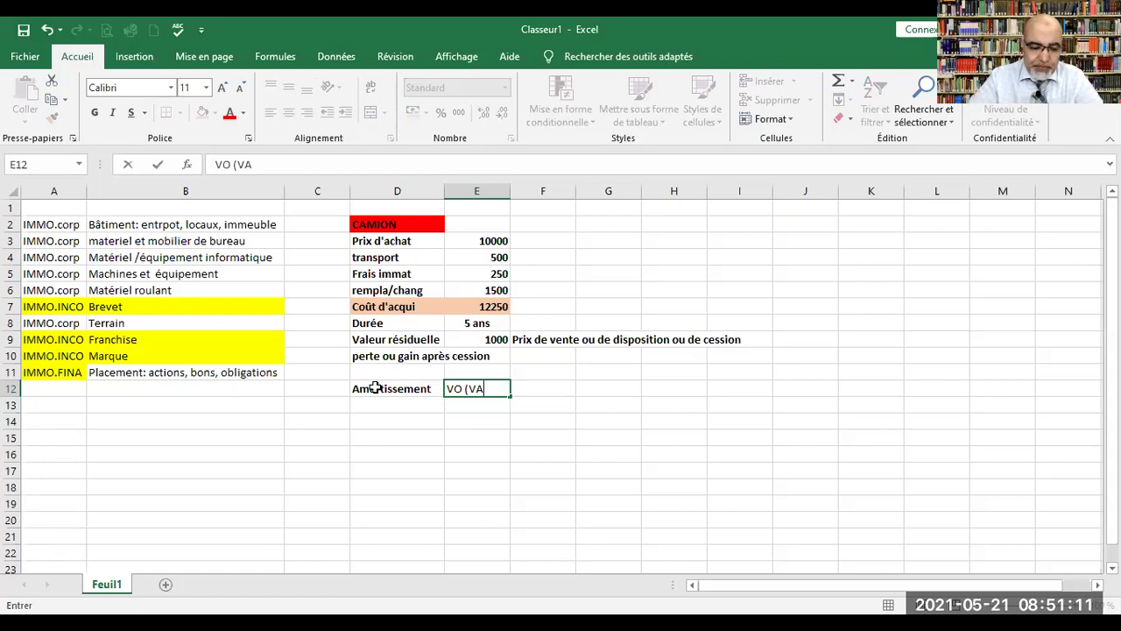
pyautogui.write('cqui')
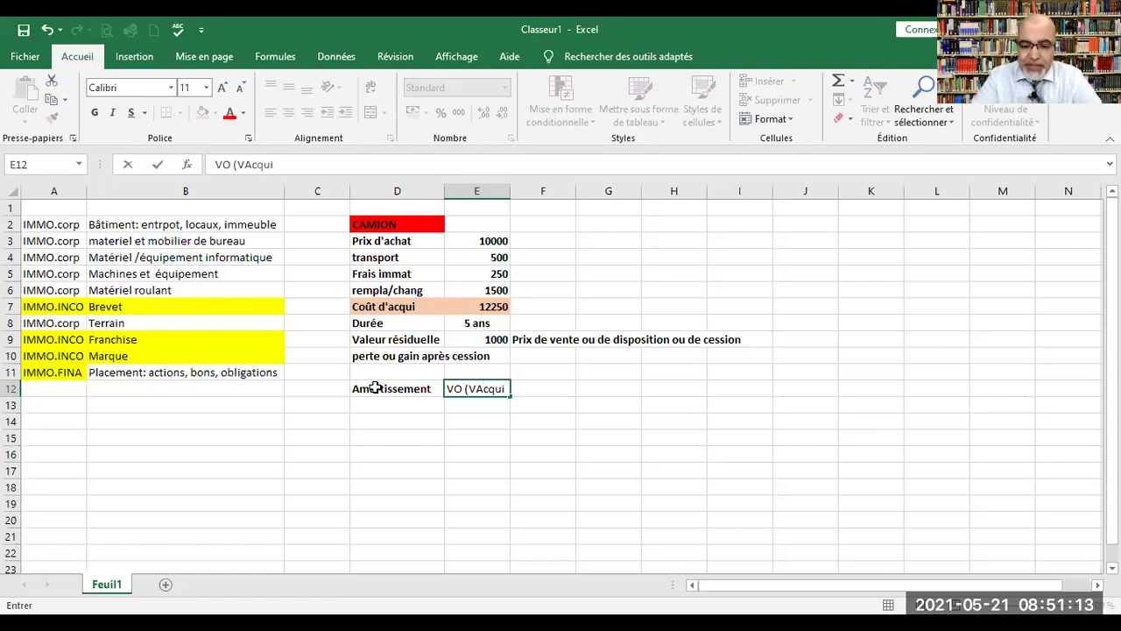
pyautogui.write('°')
pyautogui.press('BackSpace')
pyautogui.write(') - ')
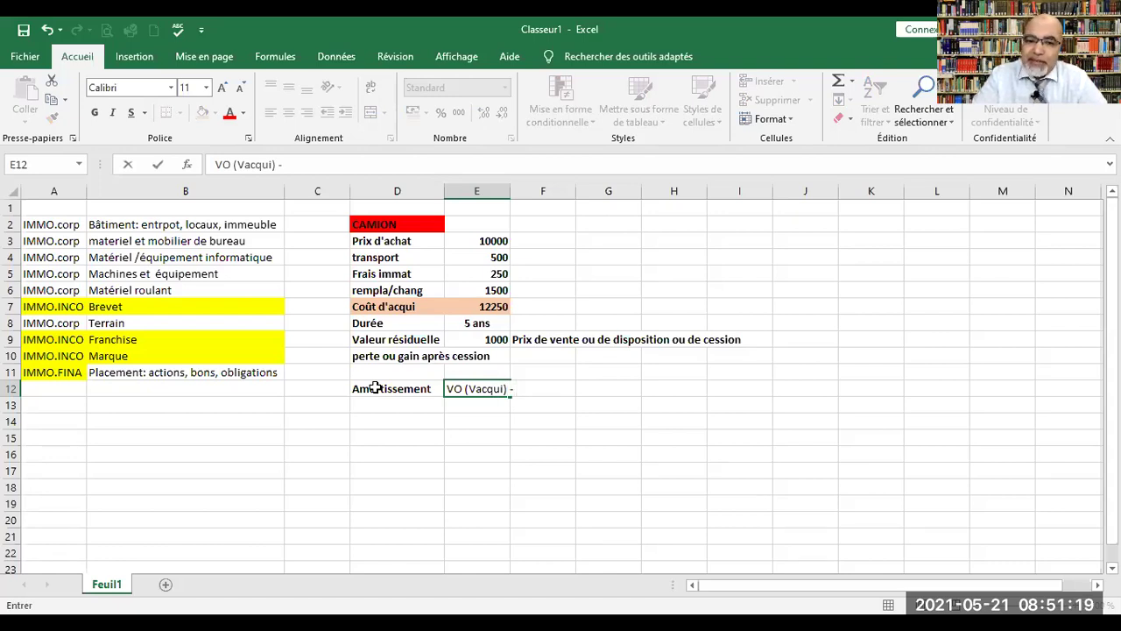
pyautogui.write('Va')
pyautogui.write('leu')
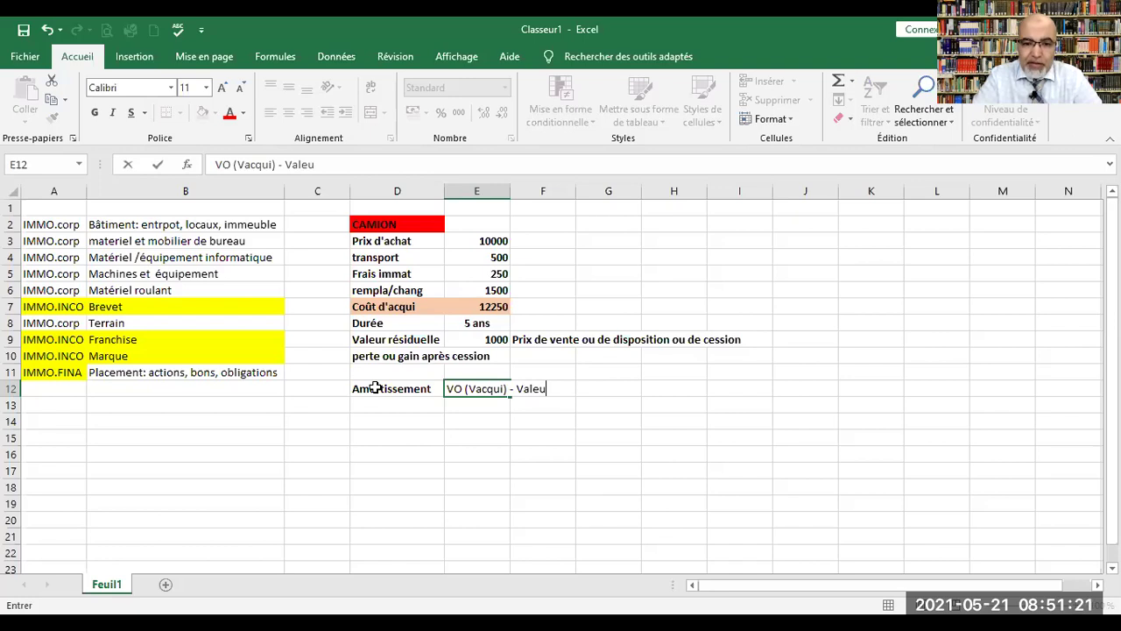
pyautogui.write('r résiduelle')
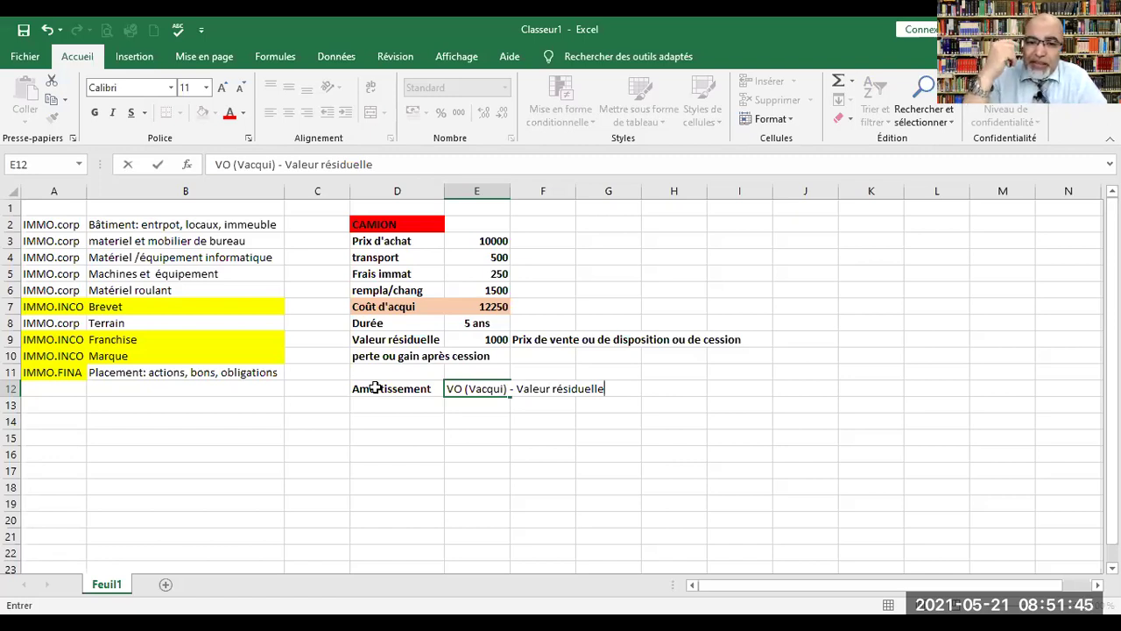
pyautogui.write(')')
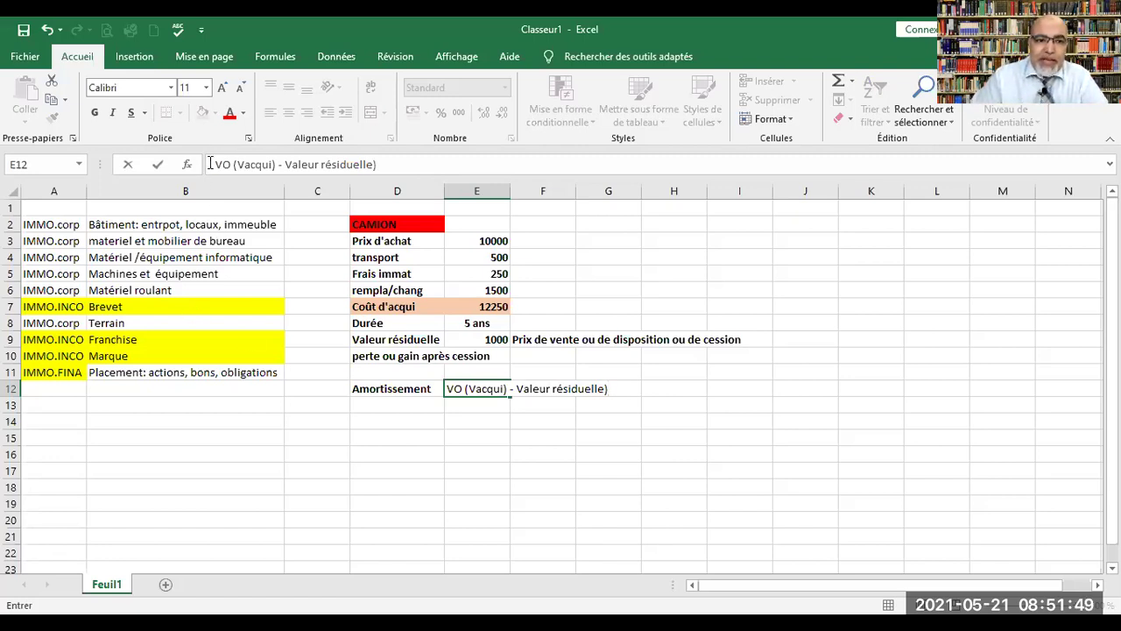
# Add an opening parenthesis before "VO" in E12 and complete the text with "/ Durée de vie".
pyautogui.click(214, 164)
pyautogui.write('(')
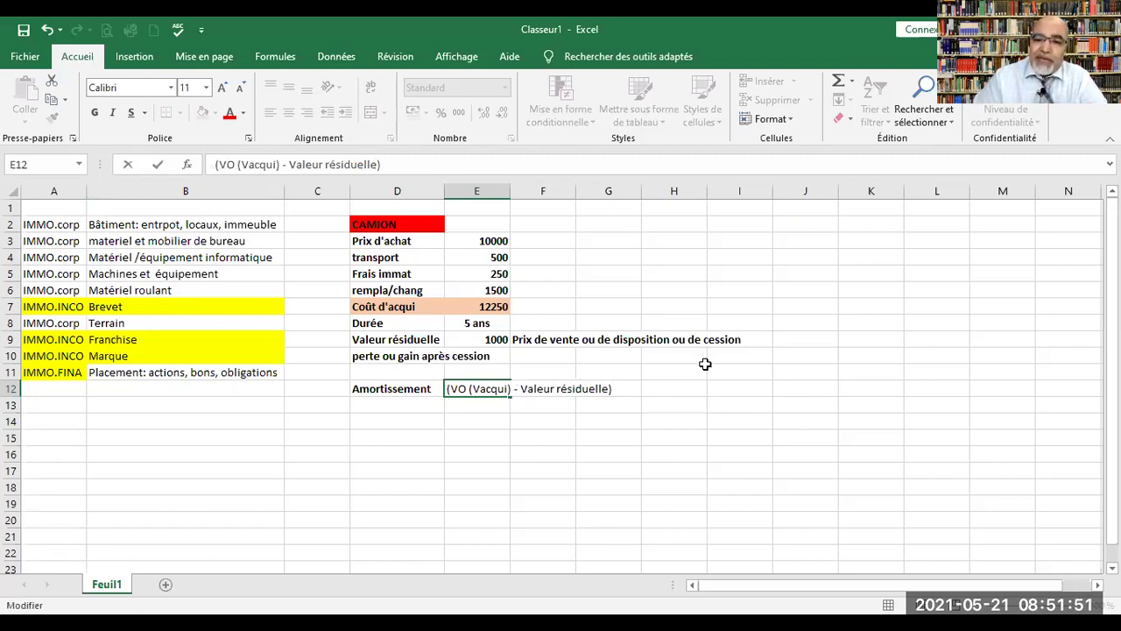
pyautogui.click(386, 164)
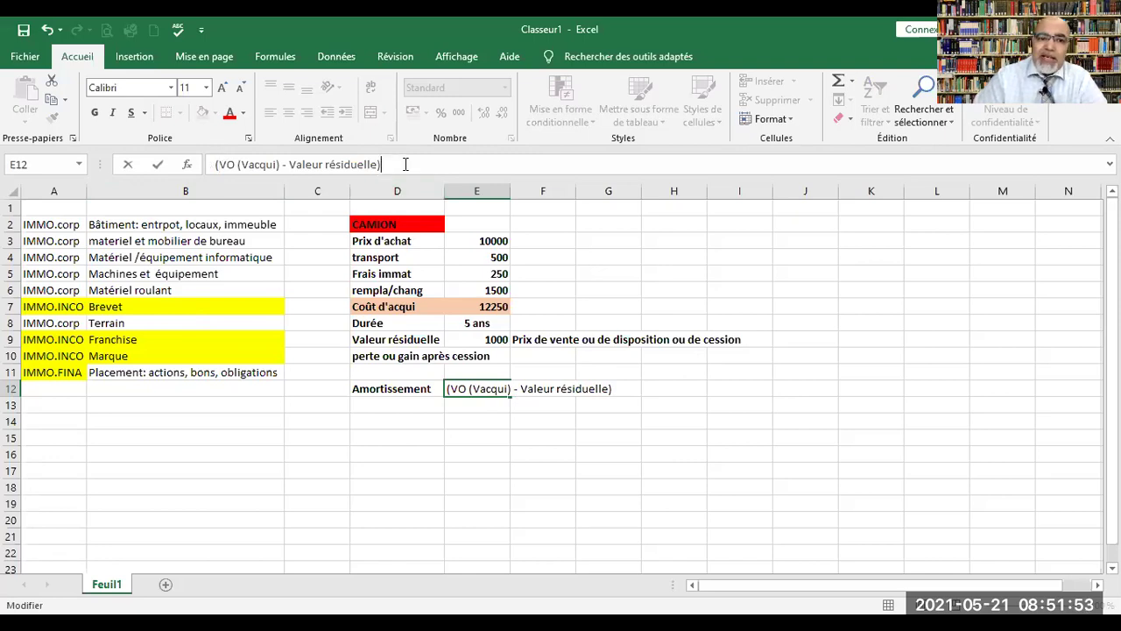
pyautogui.write('/')
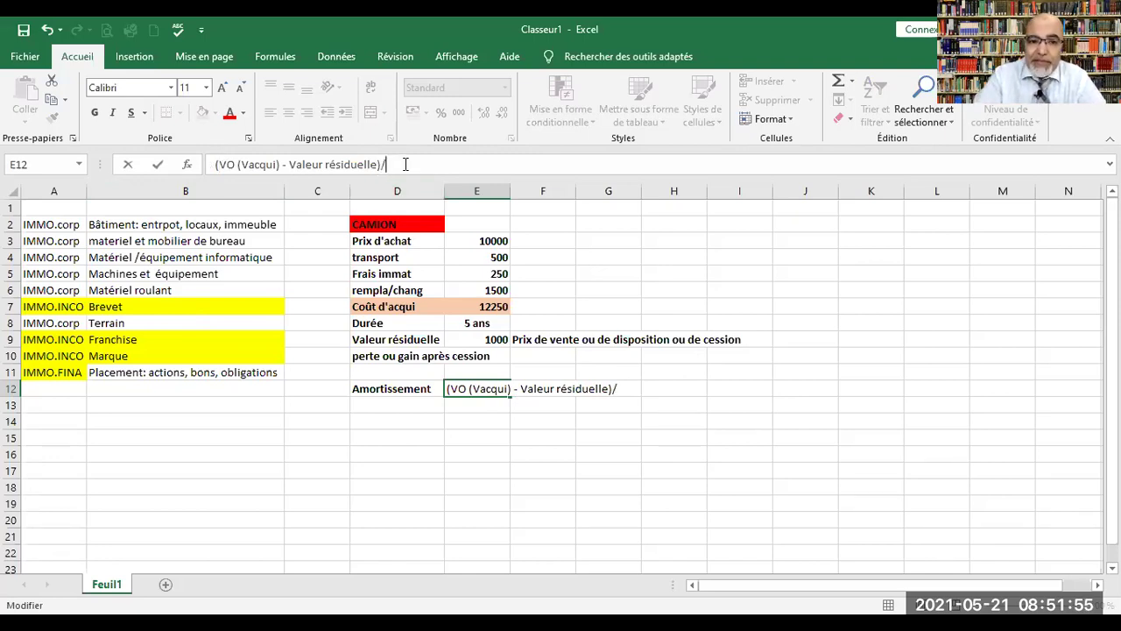
pyautogui.write(' Duré')
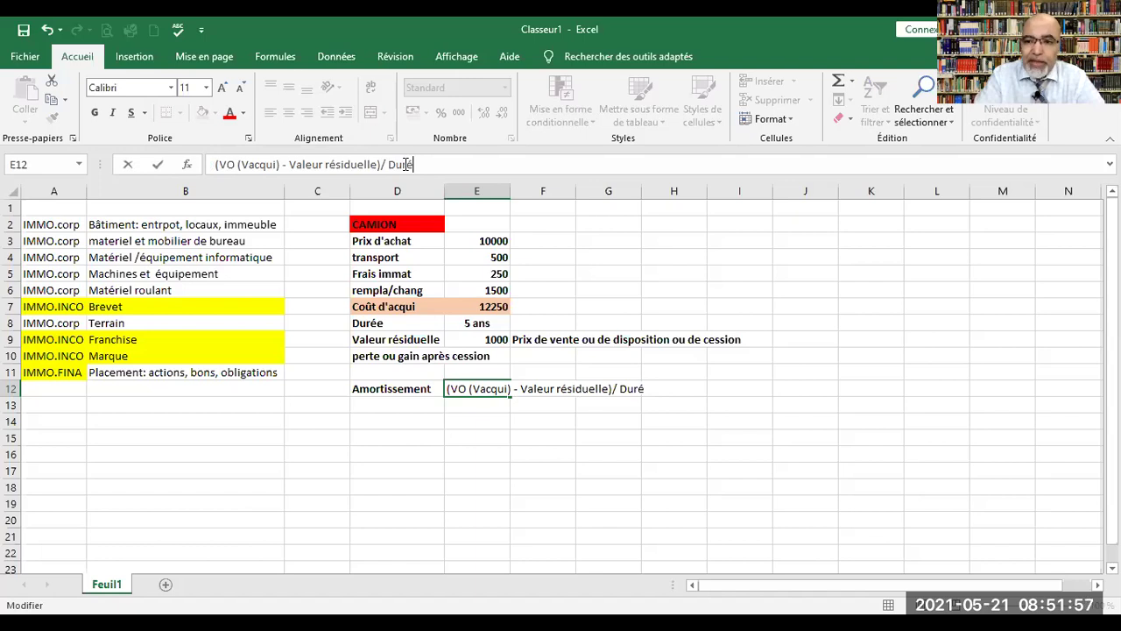
pyautogui.write('e de vie')
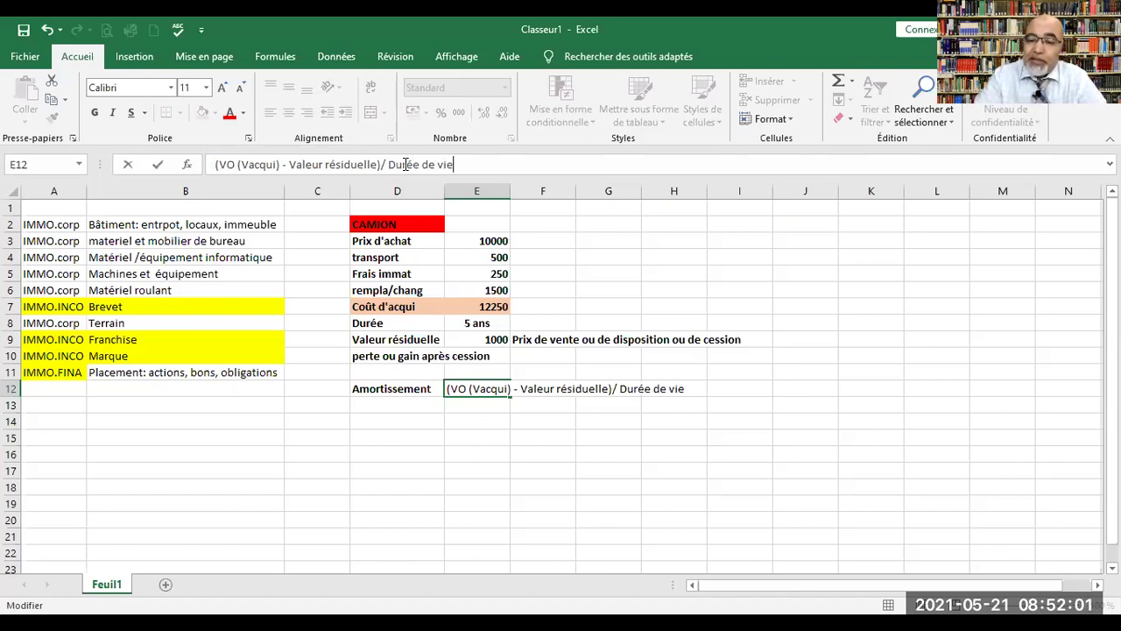
pyautogui.click(473, 419)
pyautogui.click(468, 402)
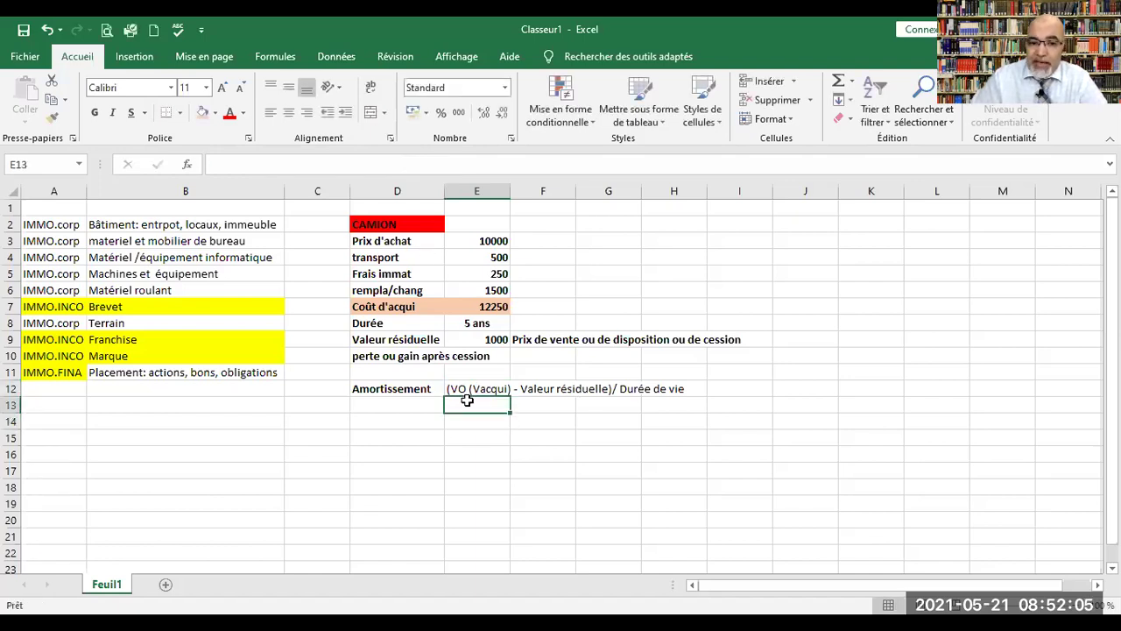
# Calculate the annual depreciation in E13 with the formula =(E7-E9)/5.
pyautogui.write('=')
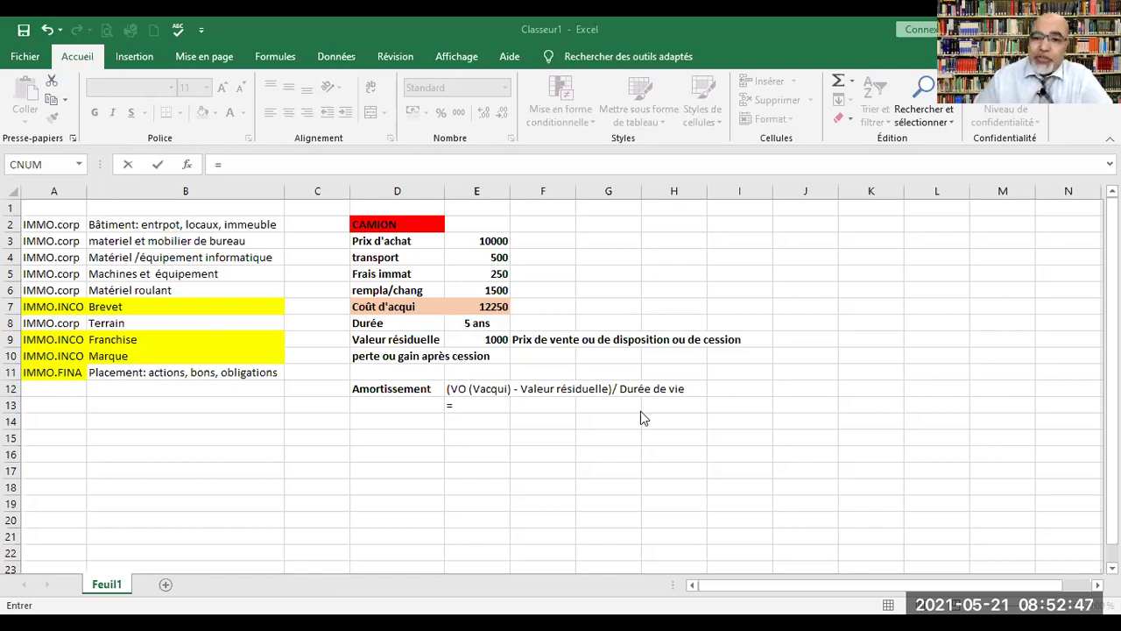
pyautogui.click(459, 406)
pyautogui.write('(')
pyautogui.click(498, 306)
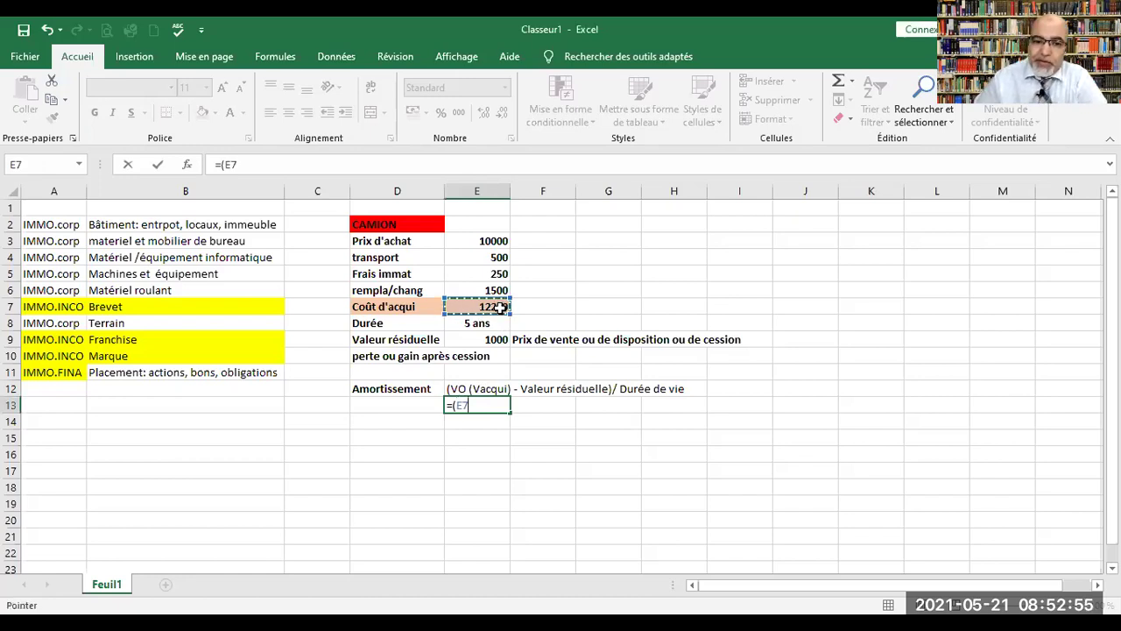
pyautogui.write('-')
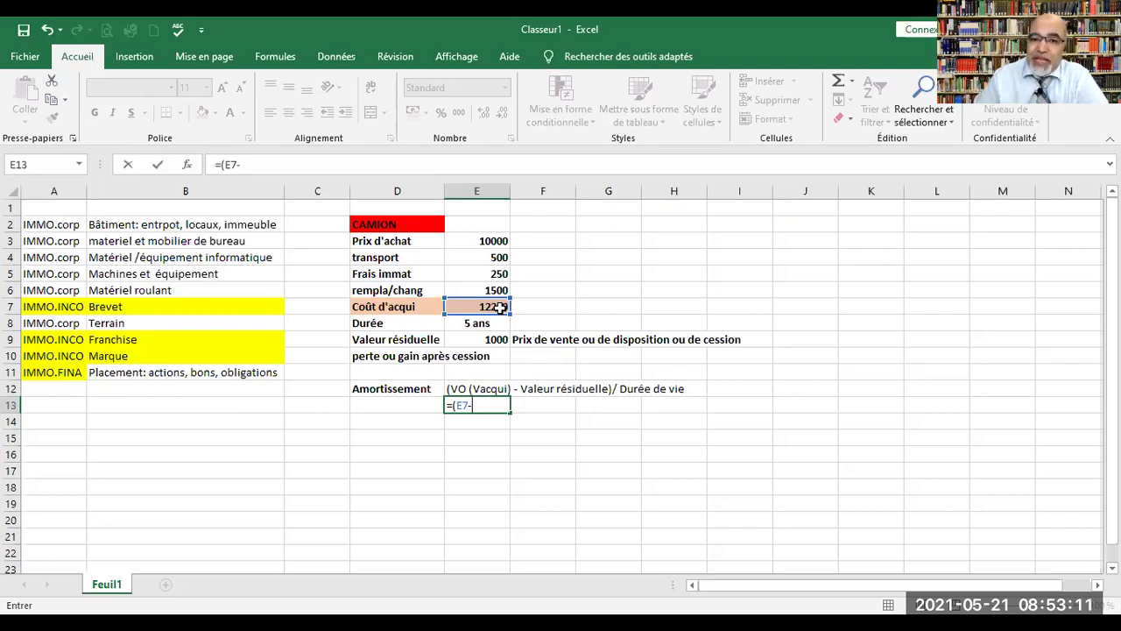
pyautogui.click(465, 340)
pyautogui.write(')')
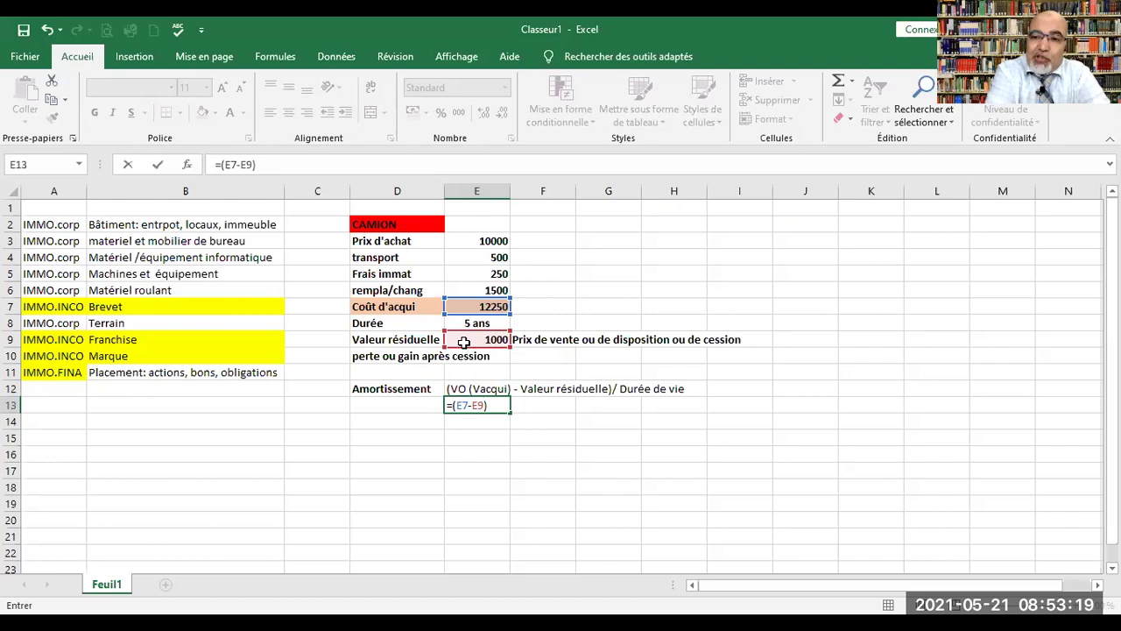
pyautogui.write('/')
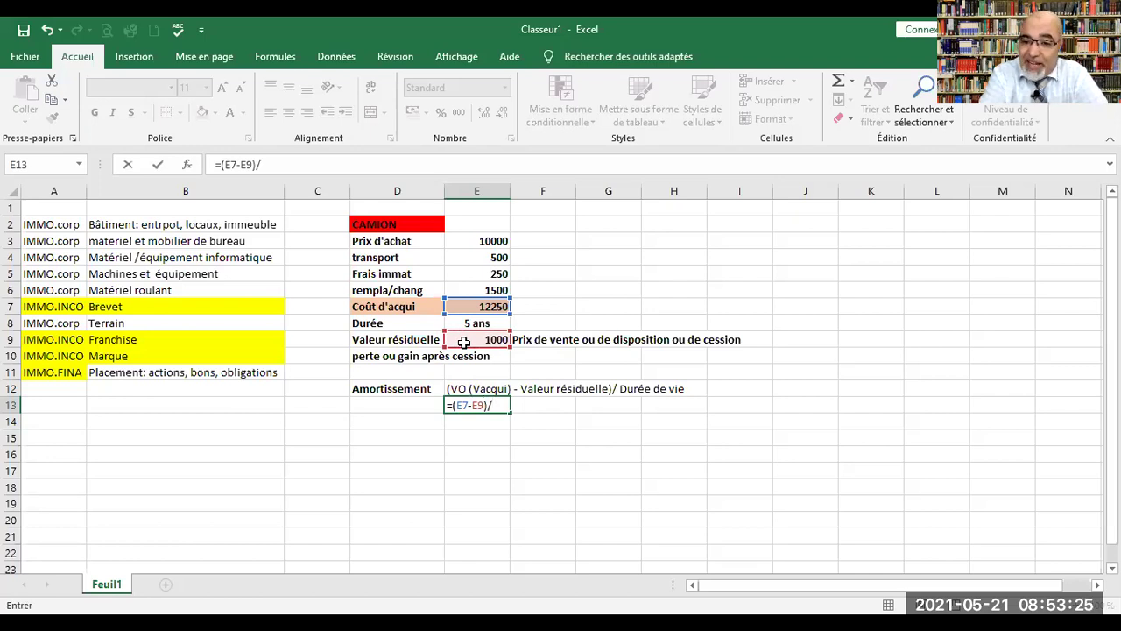
pyautogui.write('5')
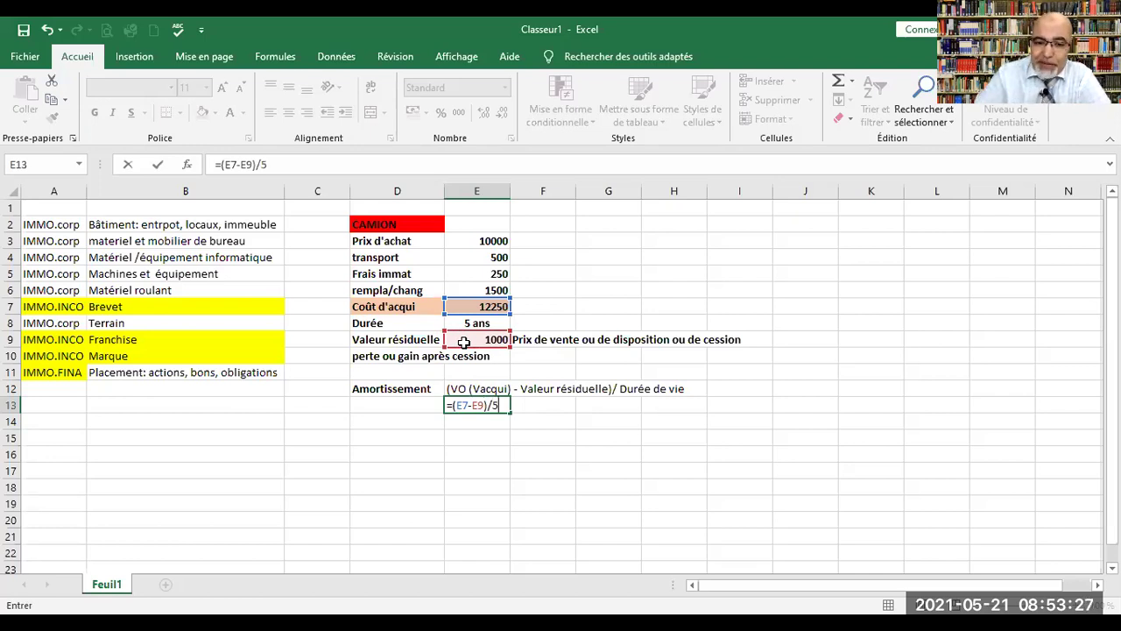
pyautogui.press('Return')
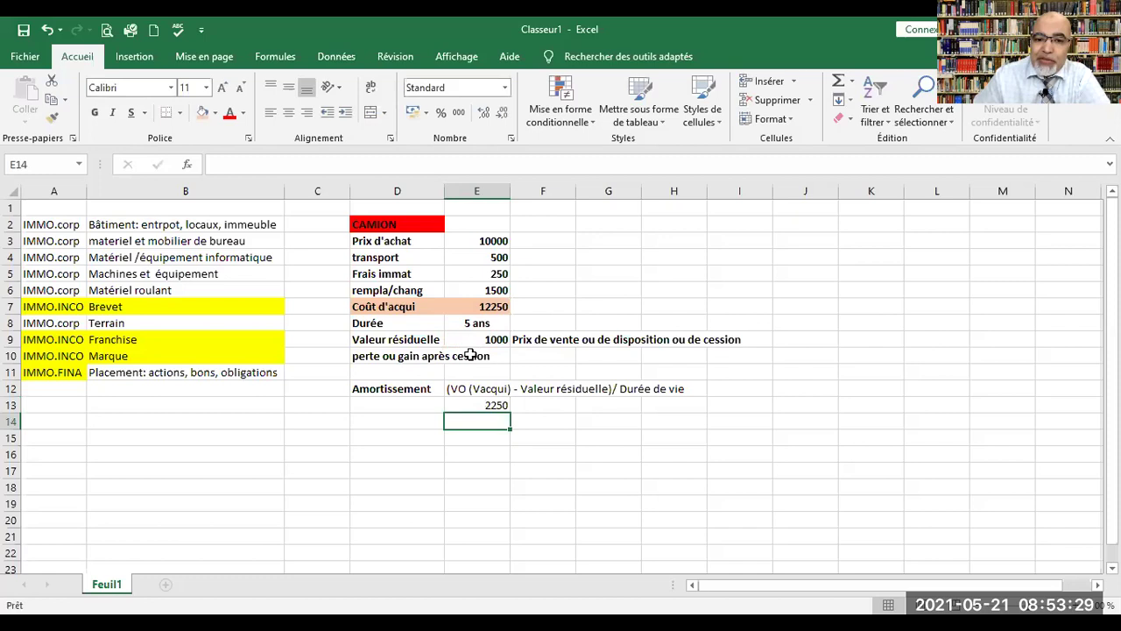
pyautogui.click(467, 404)
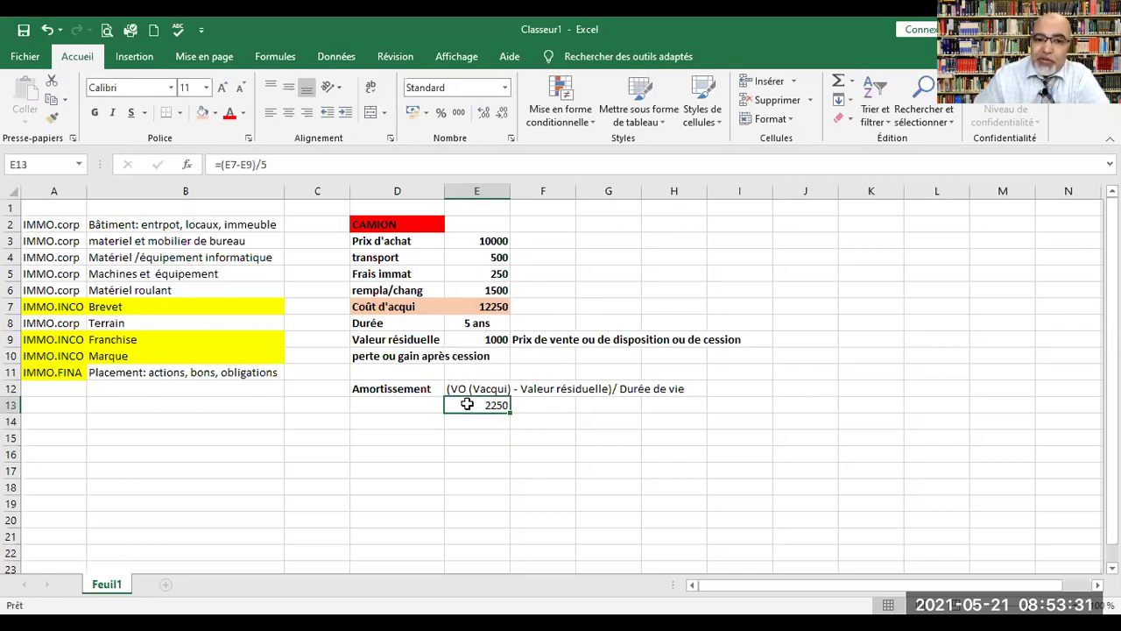
# Check the five-year depreciation total in E14 with the formula =E13*5, and clear the cell.
pyautogui.click(480, 420)
pyautogui.write('=')
pyautogui.click(496, 405)
pyautogui.write('*5')
pyautogui.press('Return')
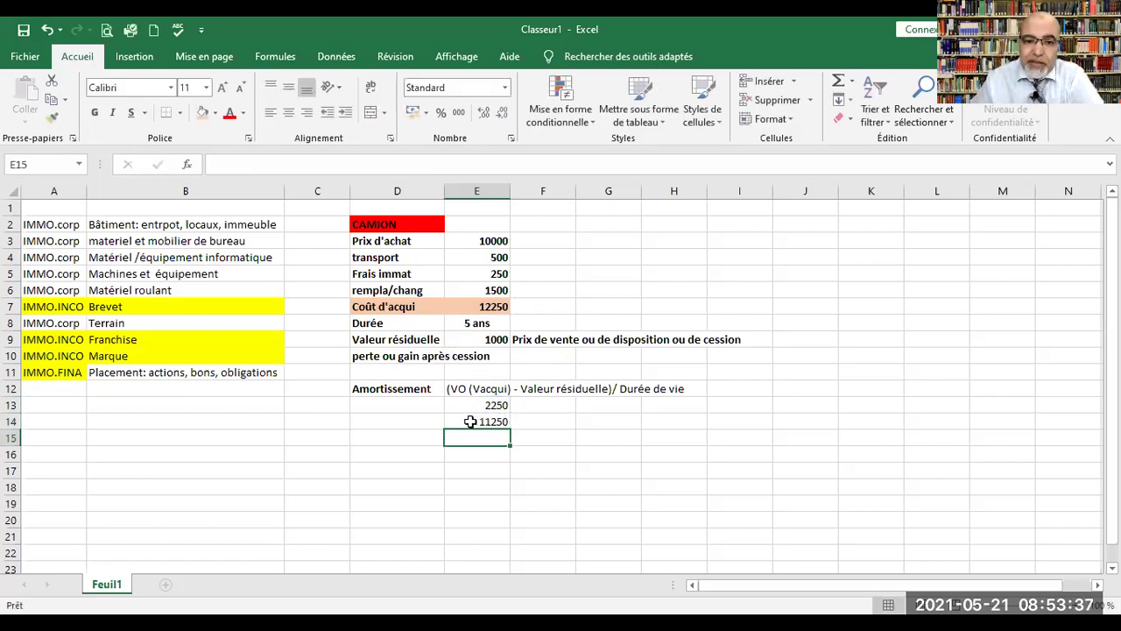
pyautogui.click(471, 406)
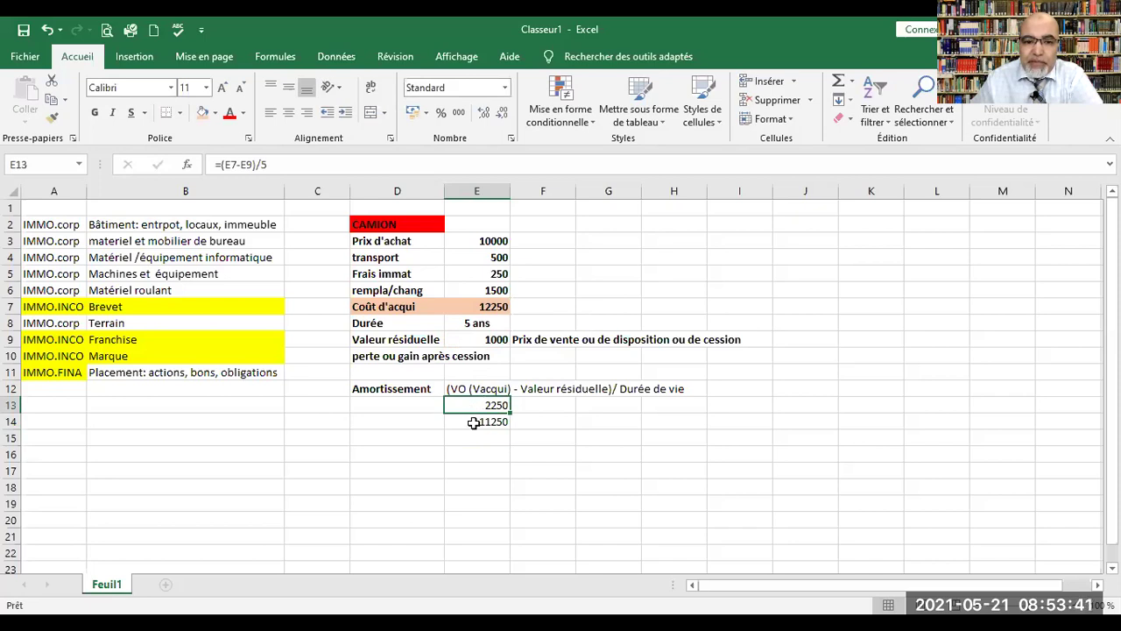
pyautogui.click(462, 423)
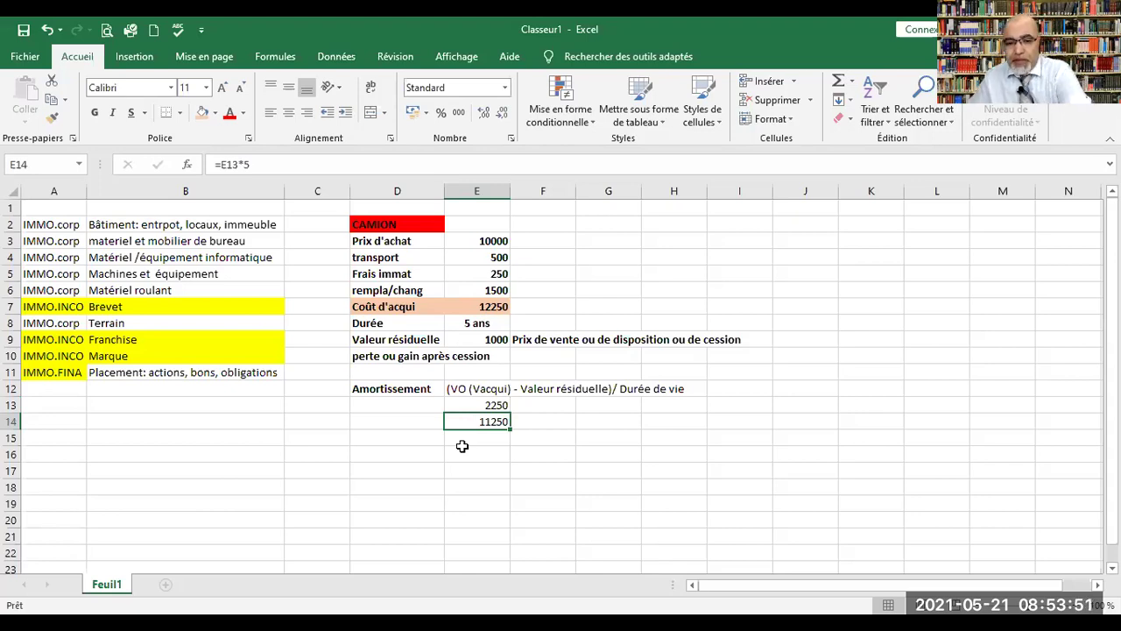
pyautogui.press('Delete')
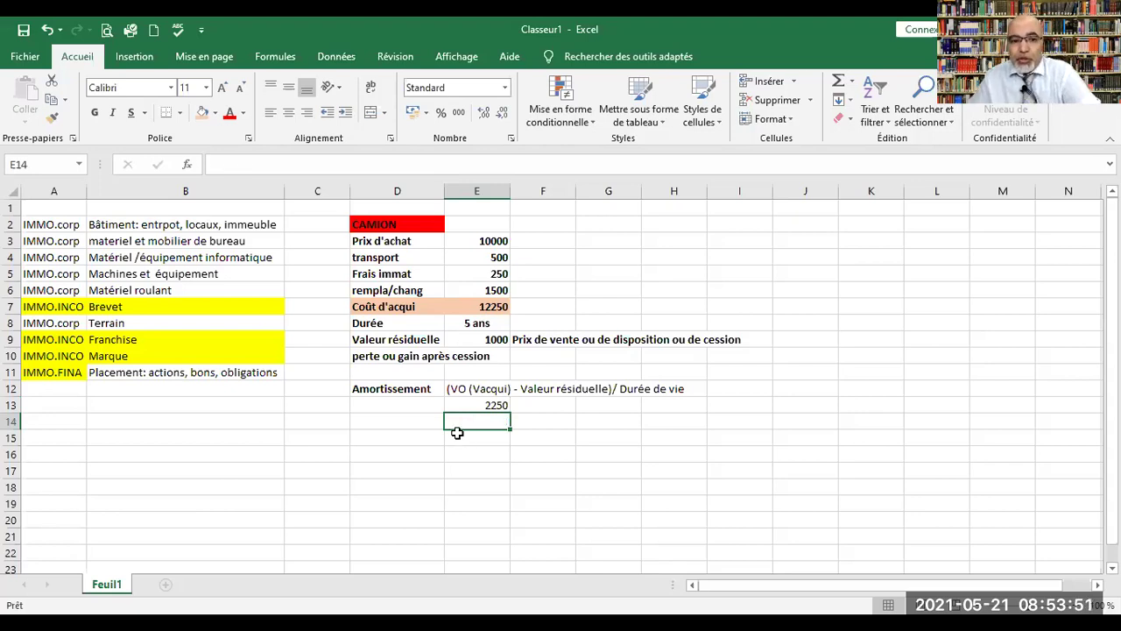
# Make the annual depreciation value in E13 bold and label it "Annuité" in bold in D13.
pyautogui.click(399, 402)
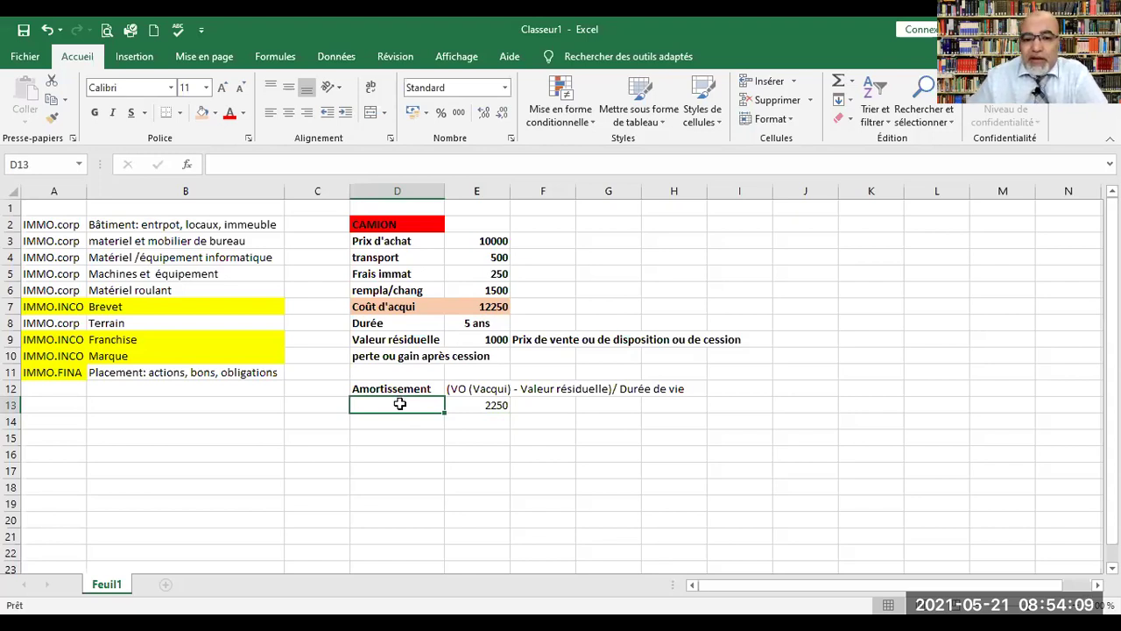
pyautogui.click(463, 406)
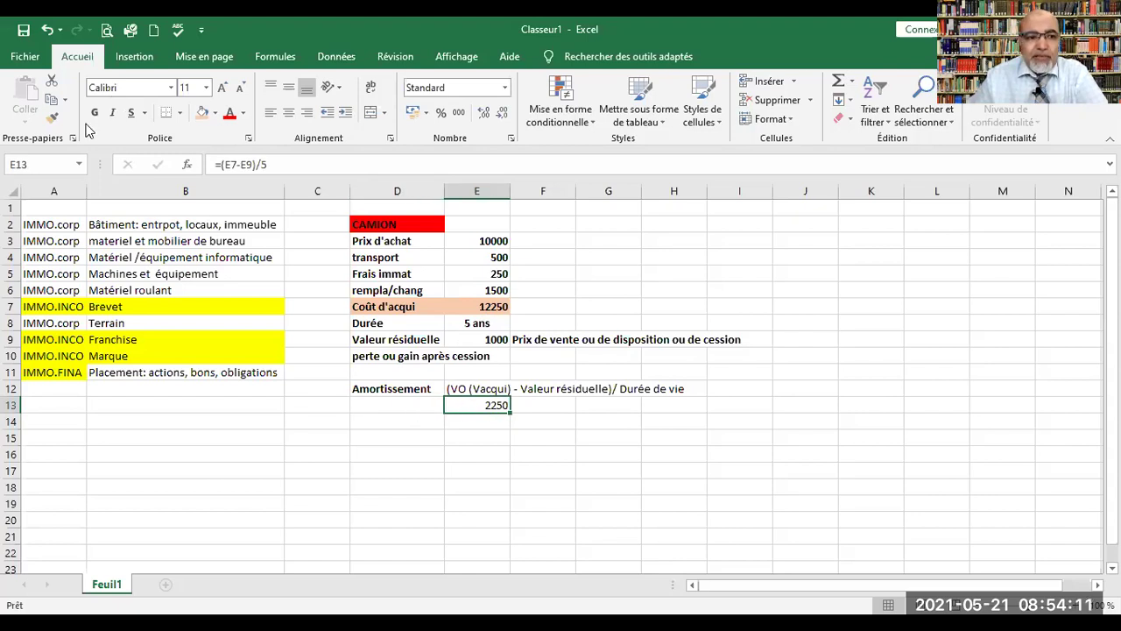
pyautogui.click(389, 403)
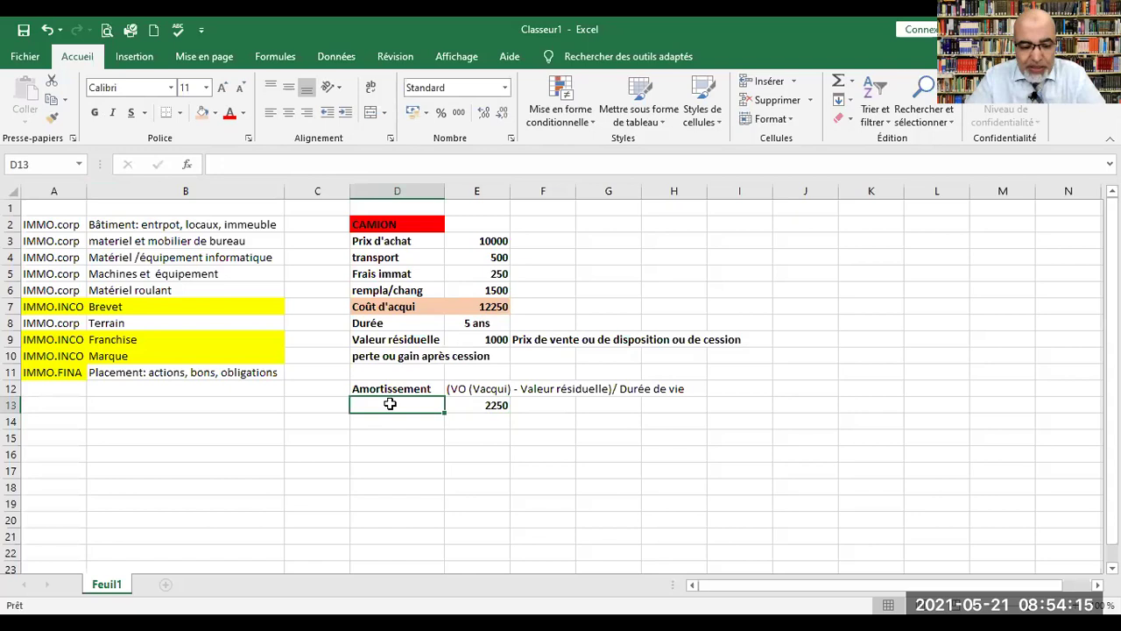
pyautogui.write('Annuité')
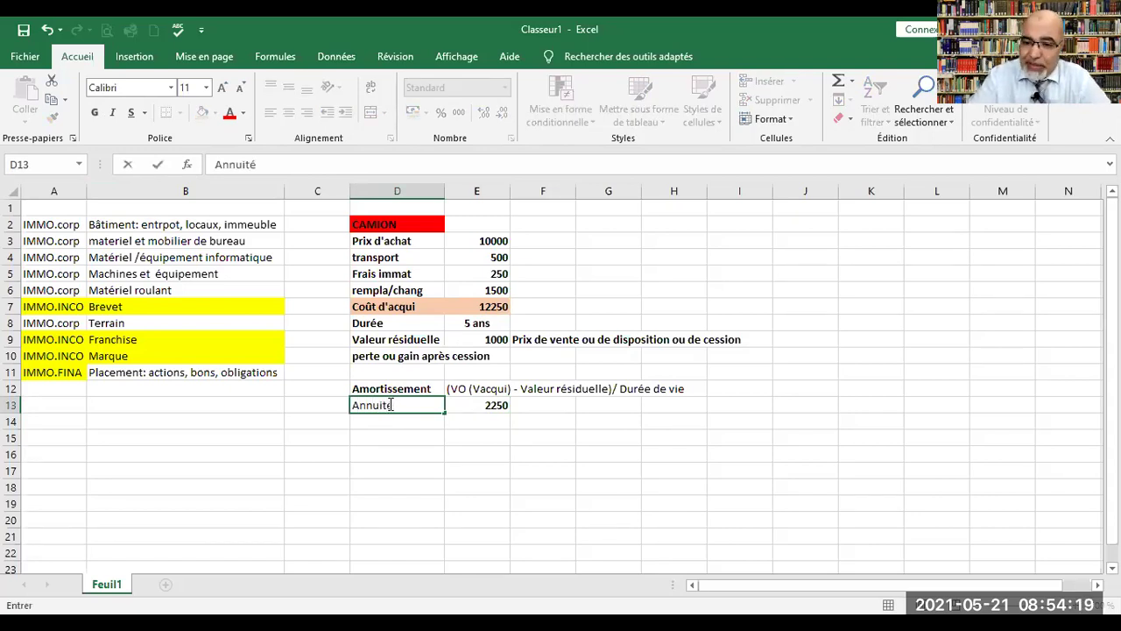
pyautogui.click(415, 451)
pyautogui.click(390, 405)
pyautogui.hotkey('ctrl', 'g')
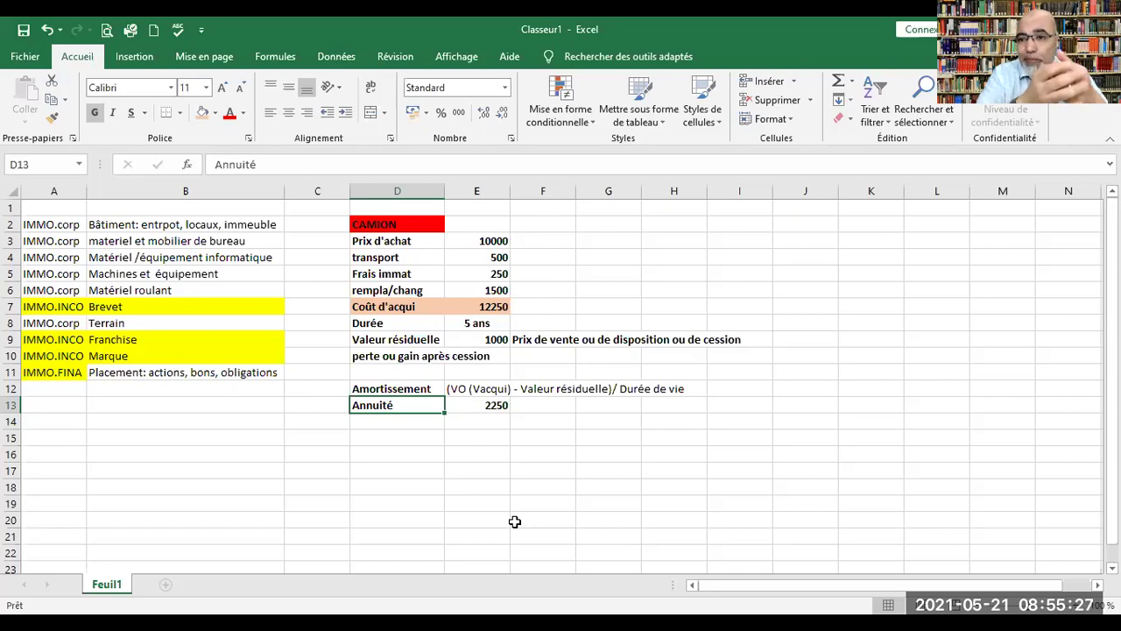
# Enter the label "Taux d'amortissemnt" in D14 and widen column D to fit its contents.
pyautogui.click(385, 422)
pyautogui.write('T')
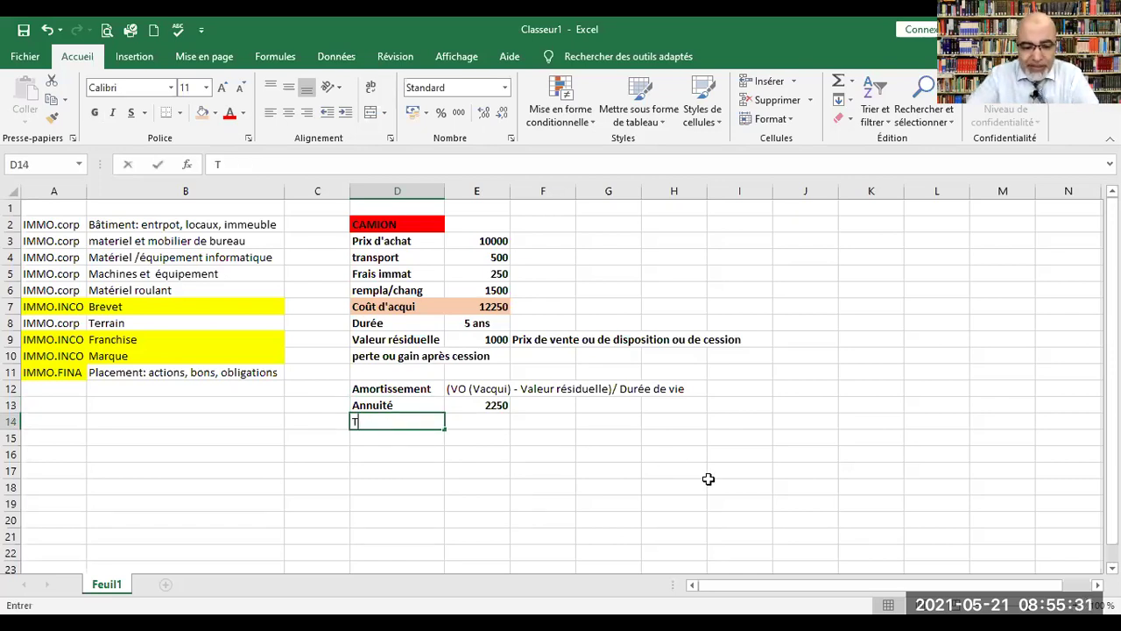
pyautogui.write("aux d'amortissemnt")
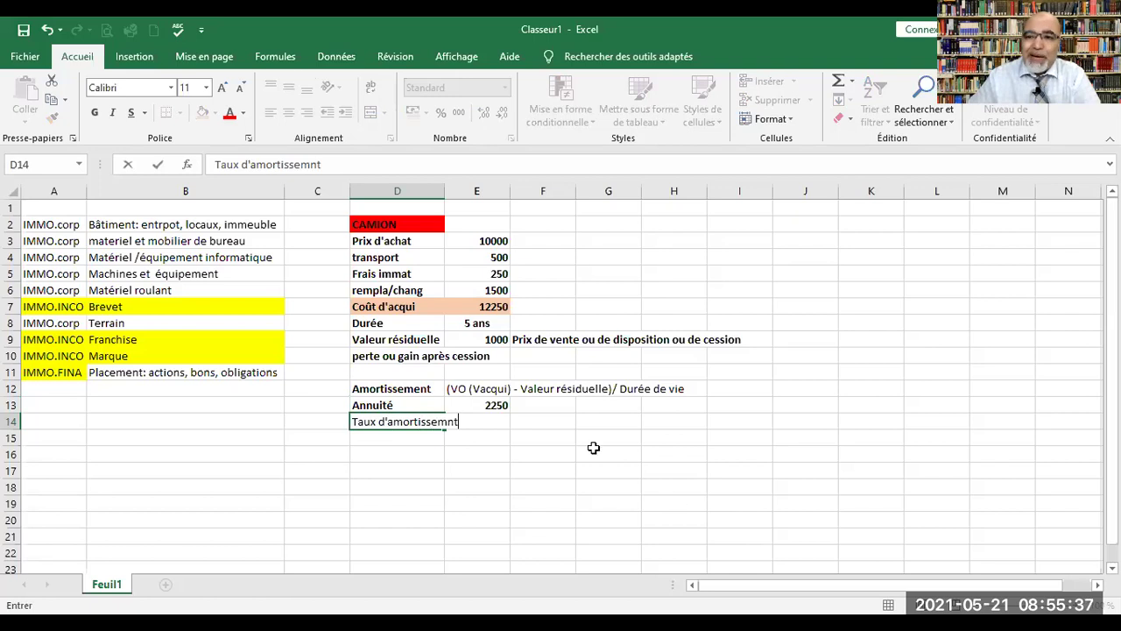
pyautogui.click(453, 203)
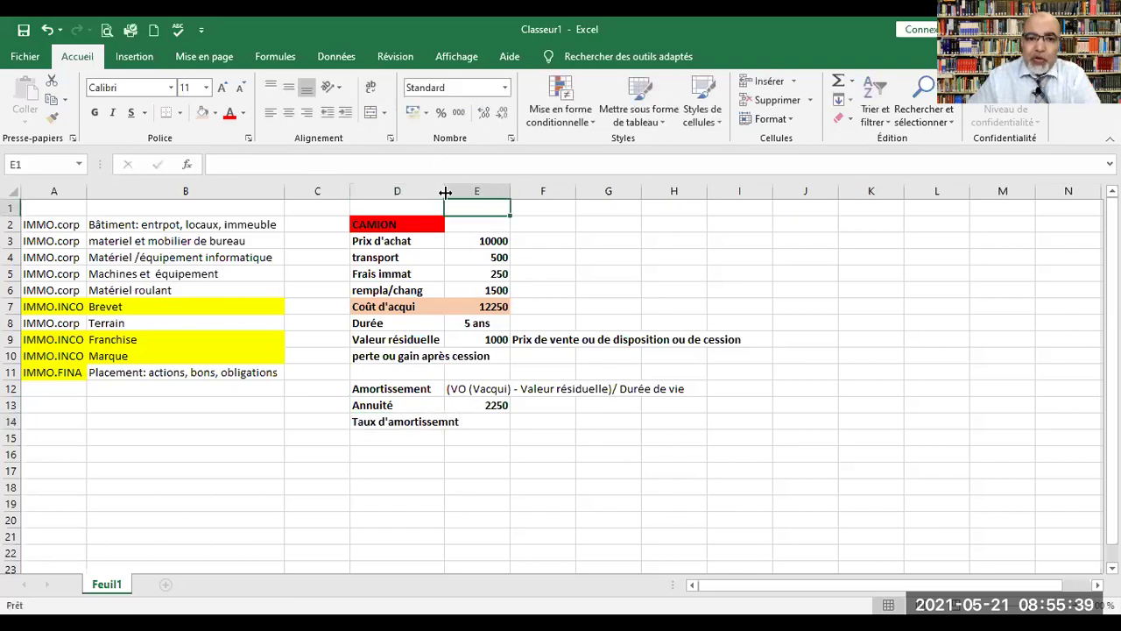
pyautogui.doubleClick(445, 191)
# Append " =" to the depreciation rate label in D14.
pyautogui.click(524, 421)
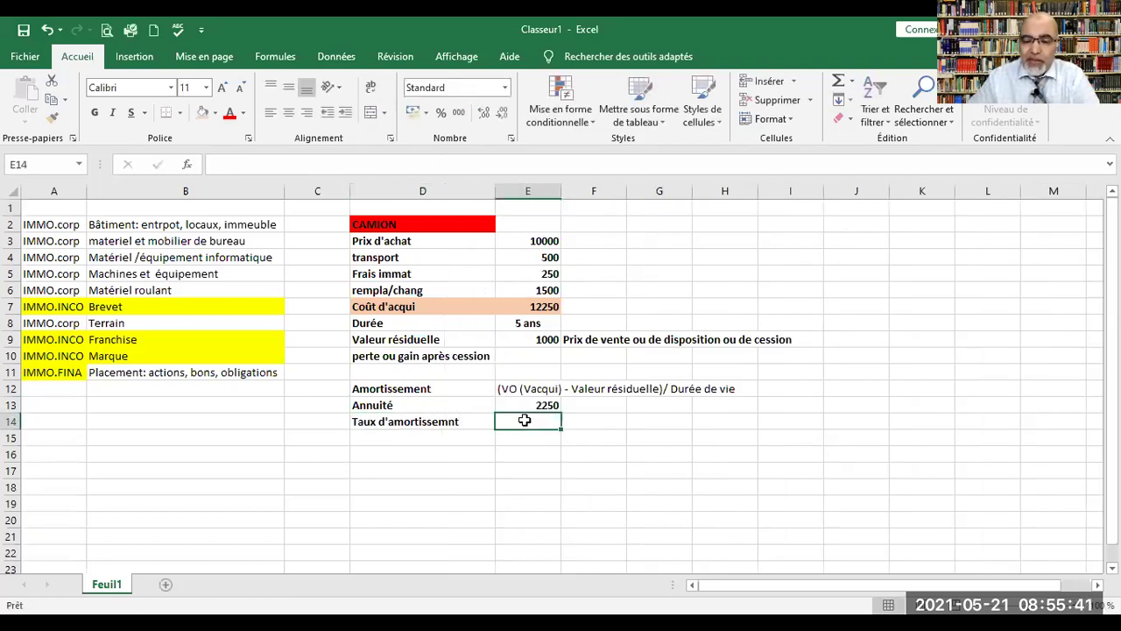
pyautogui.click(392, 439)
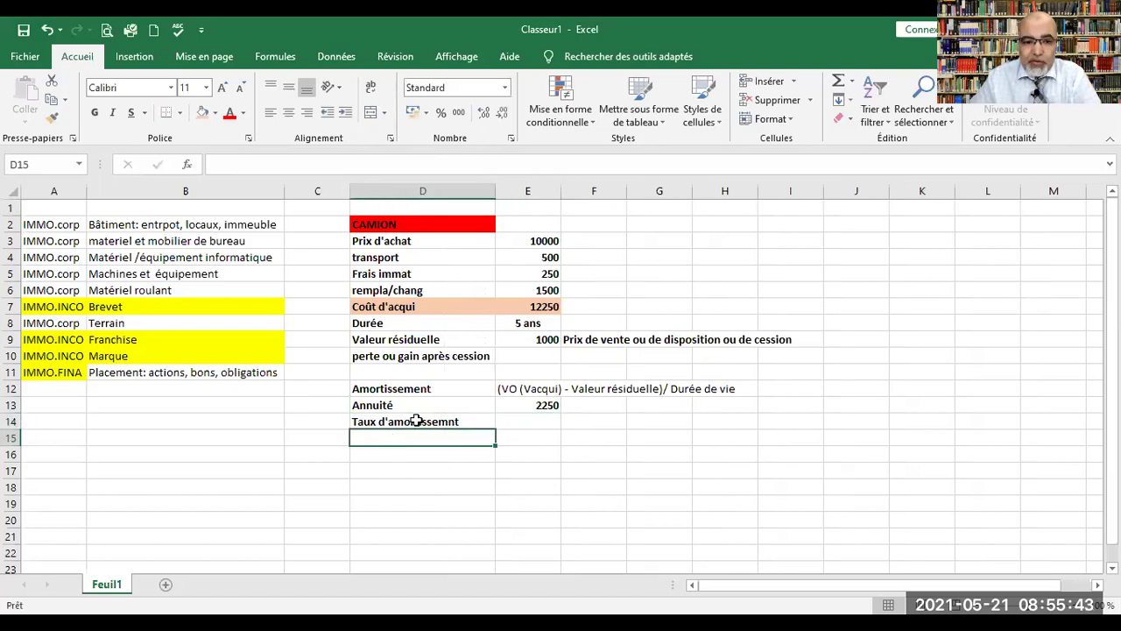
pyautogui.click(417, 422)
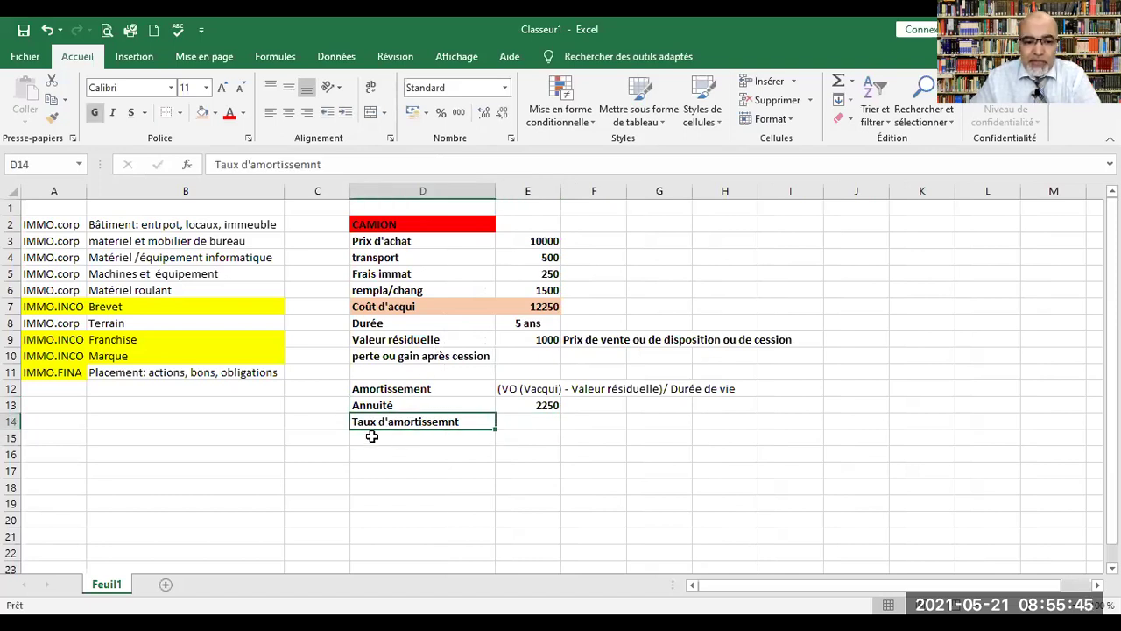
pyautogui.click(372, 166)
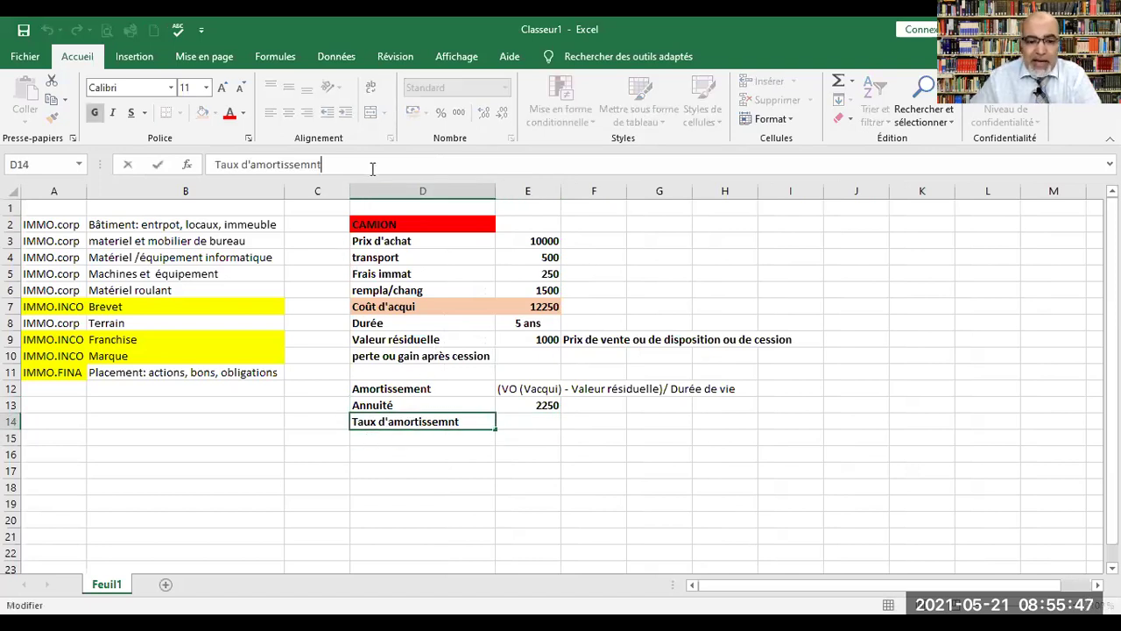
pyautogui.write('=')
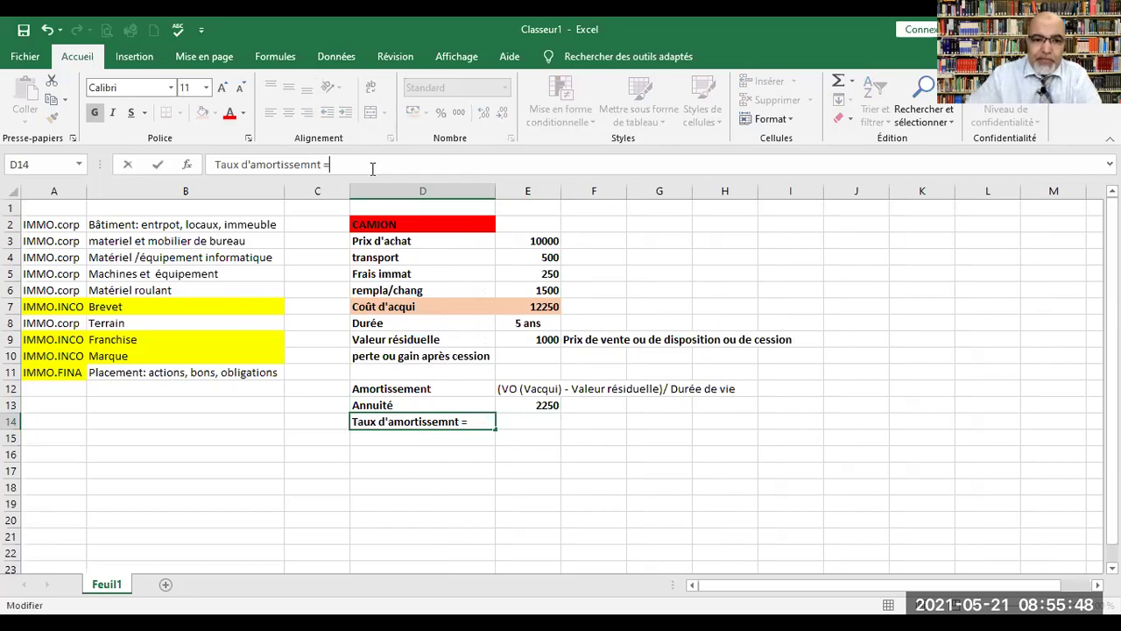
pyautogui.click(426, 482)
# Enter the rate formula description "(100/durée)* 100" as text in D15.
pyautogui.click(377, 436)
pyautogui.write('(100')
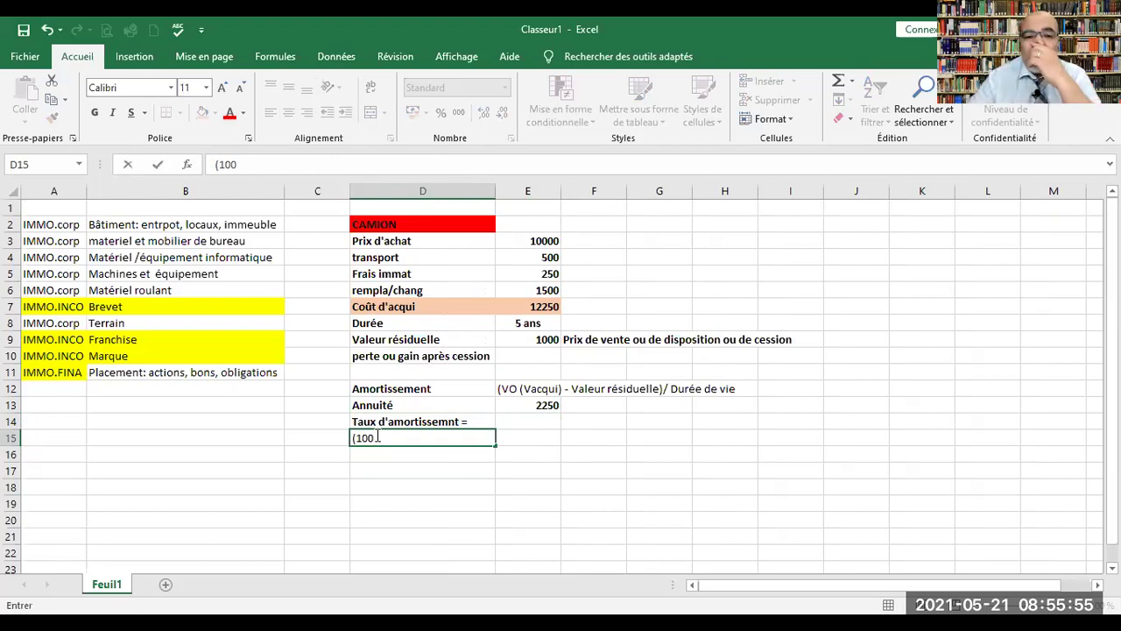
pyautogui.write('/durée')
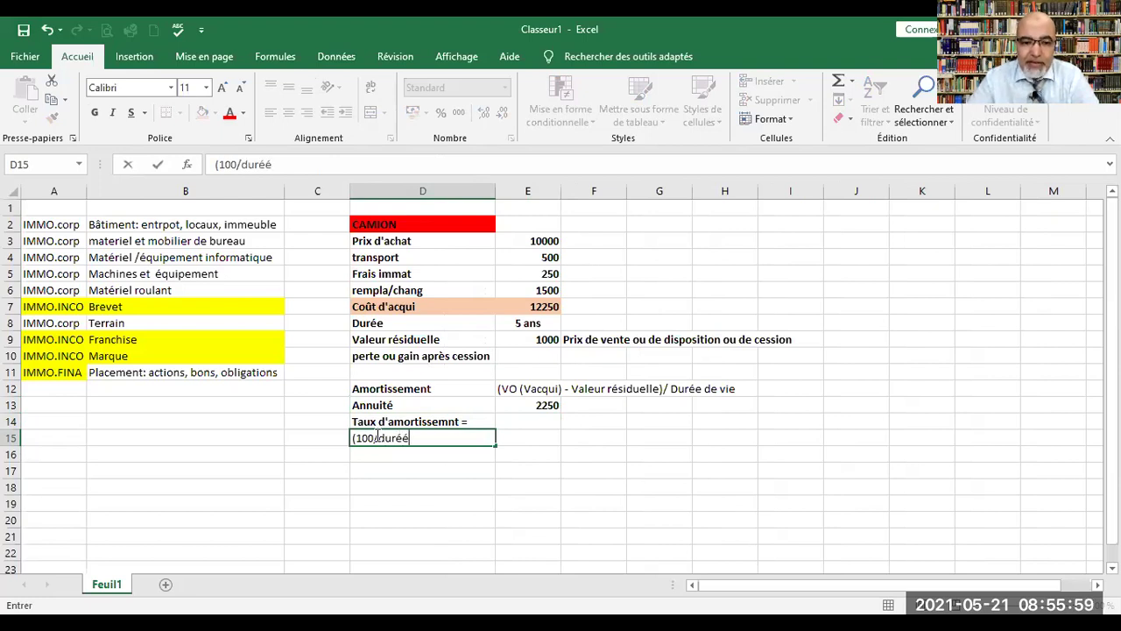
pyautogui.press('BackSpace')
pyautogui.write('e)')
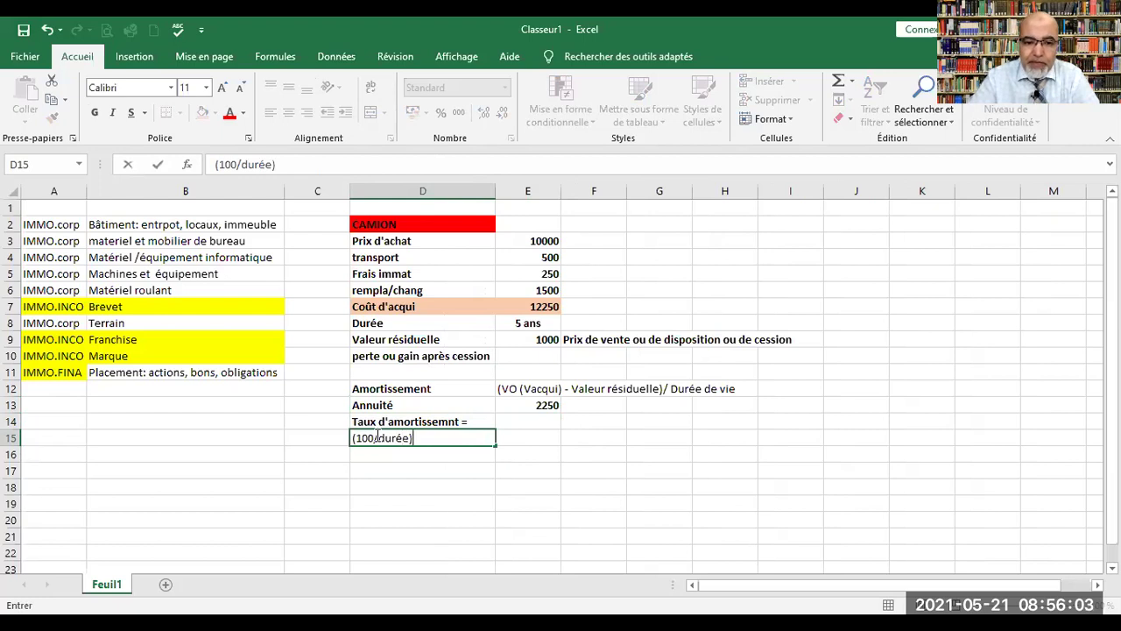
pyautogui.write('* 100')
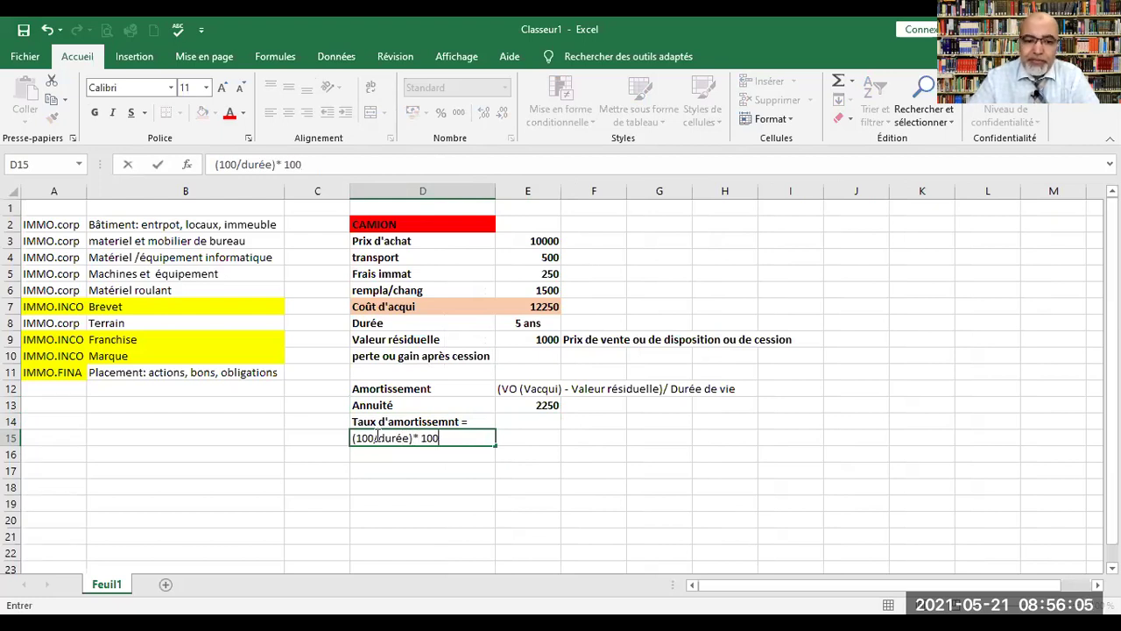
pyautogui.press('Tab')
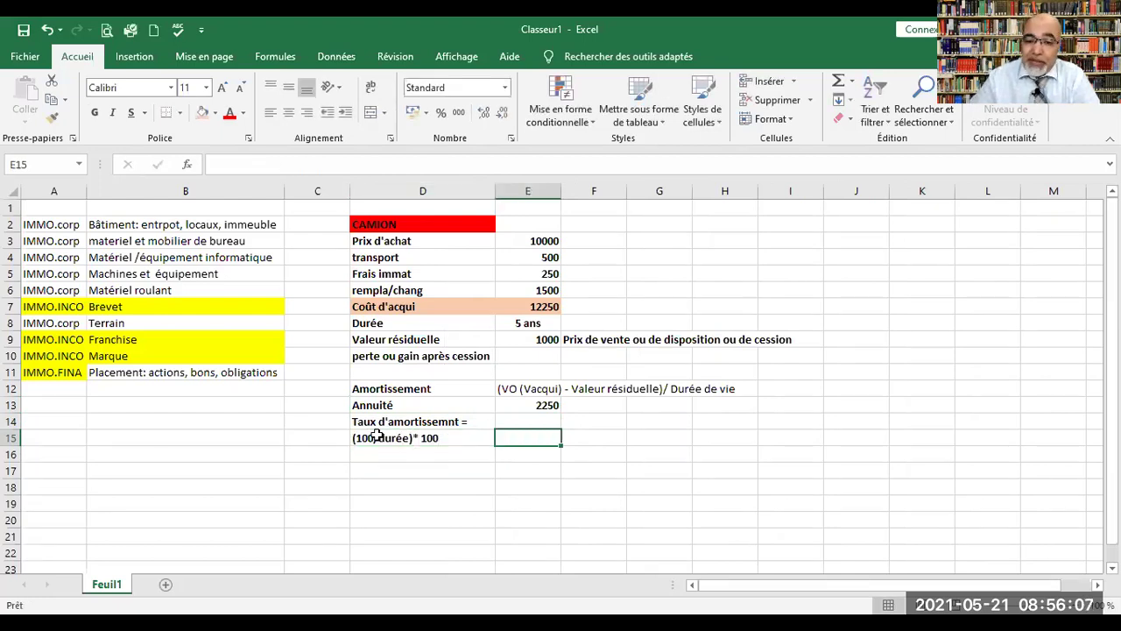
# Calculate the depreciation rate in E14 with the formula =100/5 and apply the percentage format.
pyautogui.click(504, 420)
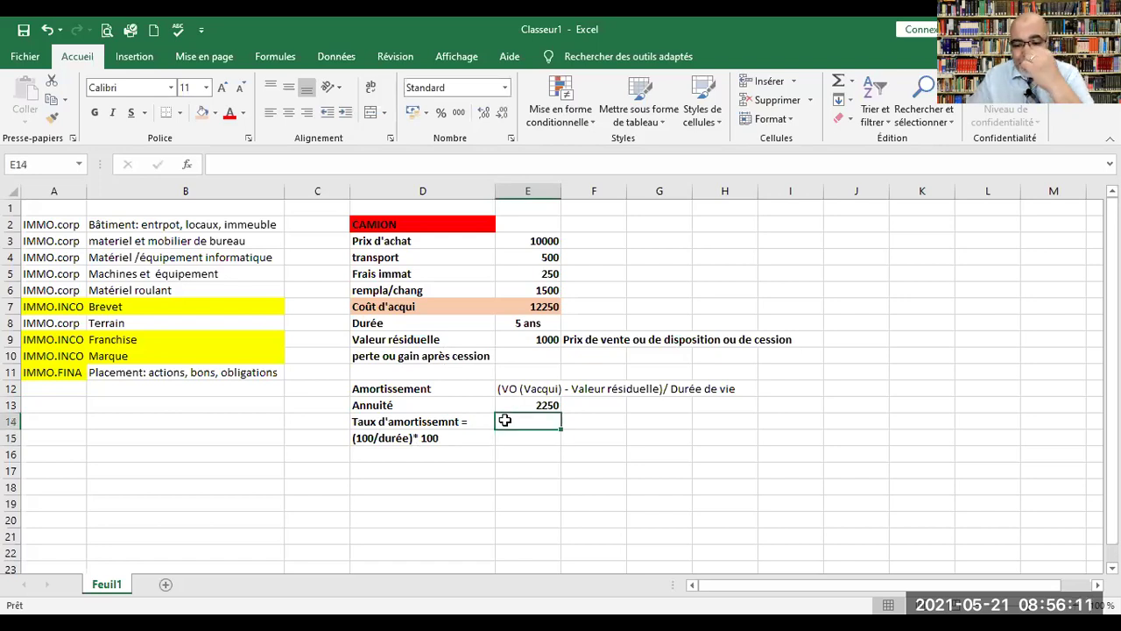
pyautogui.write('=100/')
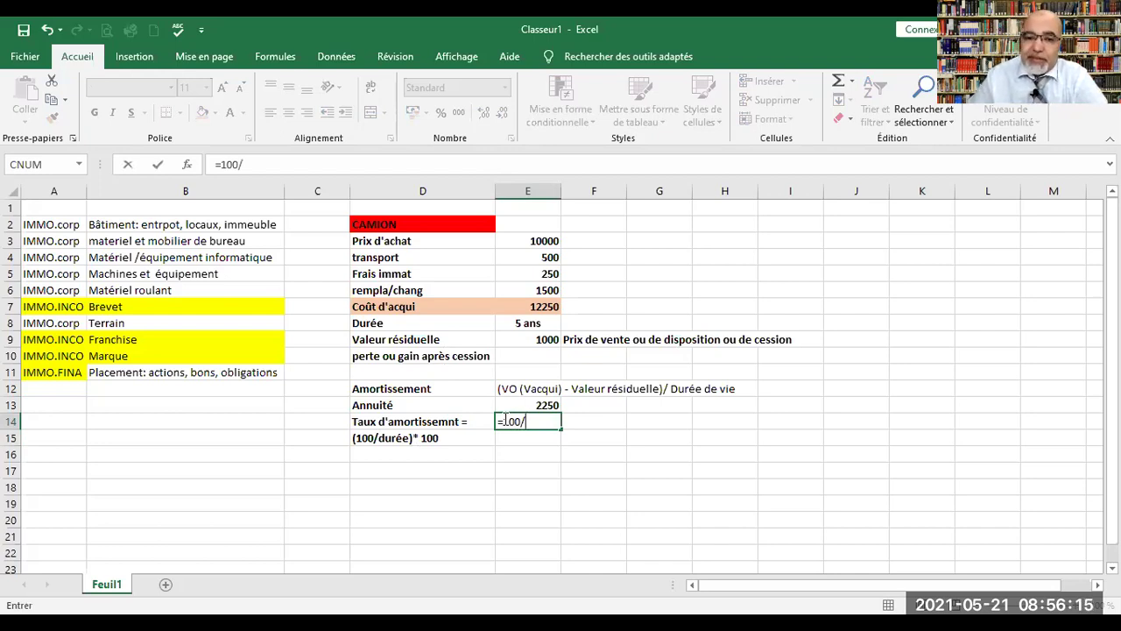
pyautogui.write('5')
pyautogui.click(499, 419)
pyautogui.click(438, 111)
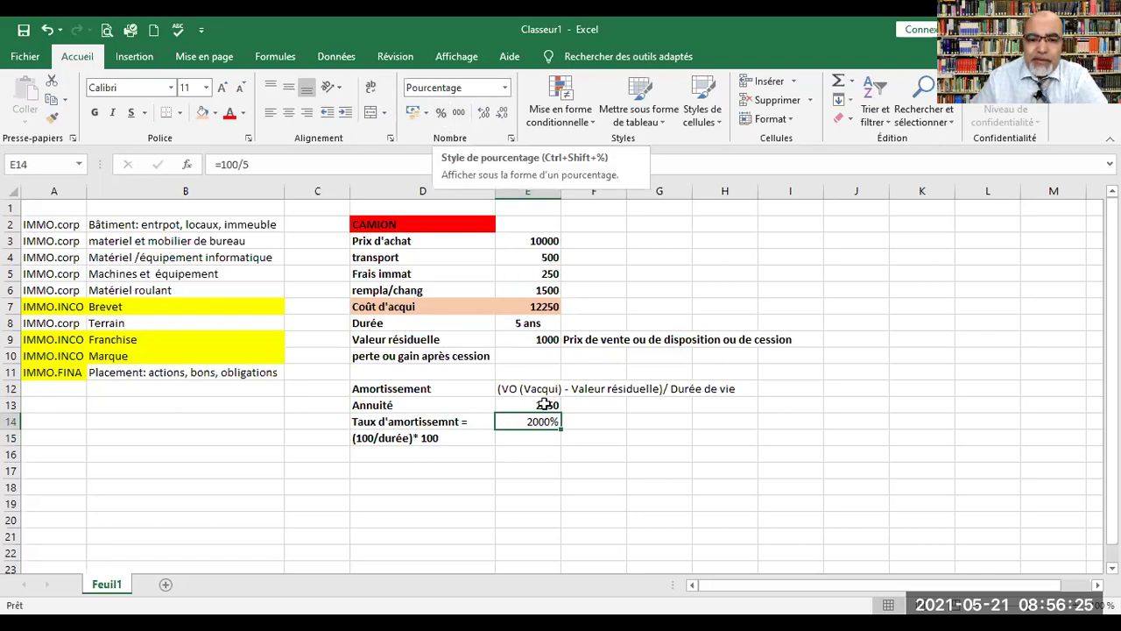
# Shorten the rate formula text in D15 to "100/durée", without the parentheses and the multiplication by 100.
pyautogui.click(373, 438)
pyautogui.moveTo(277, 164); pyautogui.dragTo(303, 164)
pyautogui.press('BackSpace')
pyautogui.press('BackSpace')
pyautogui.press('Home')
pyautogui.press('Delete')
pyautogui.click(386, 503)
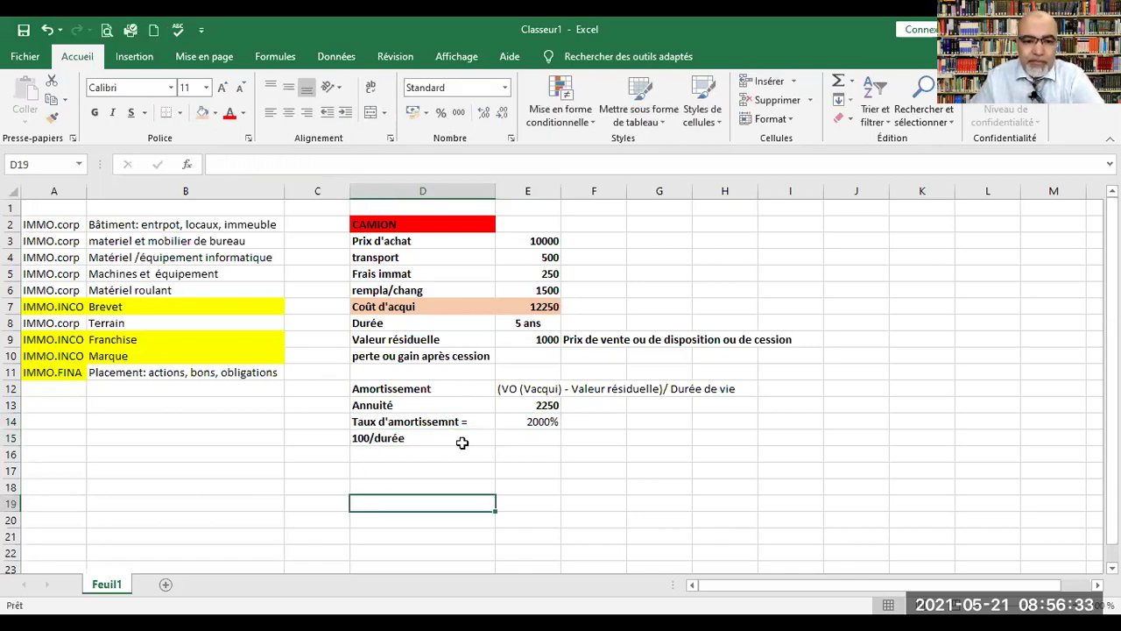
# Try the formula =100/5 in E14 again, and clear the cell.
pyautogui.click(529, 419)
pyautogui.write('=')
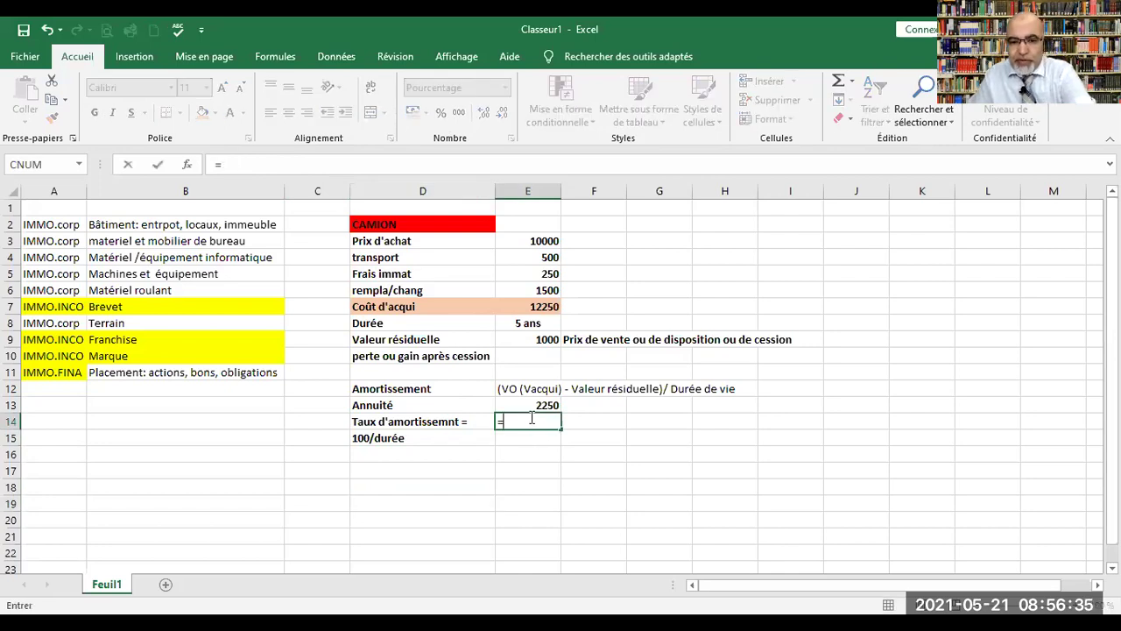
pyautogui.write('100')
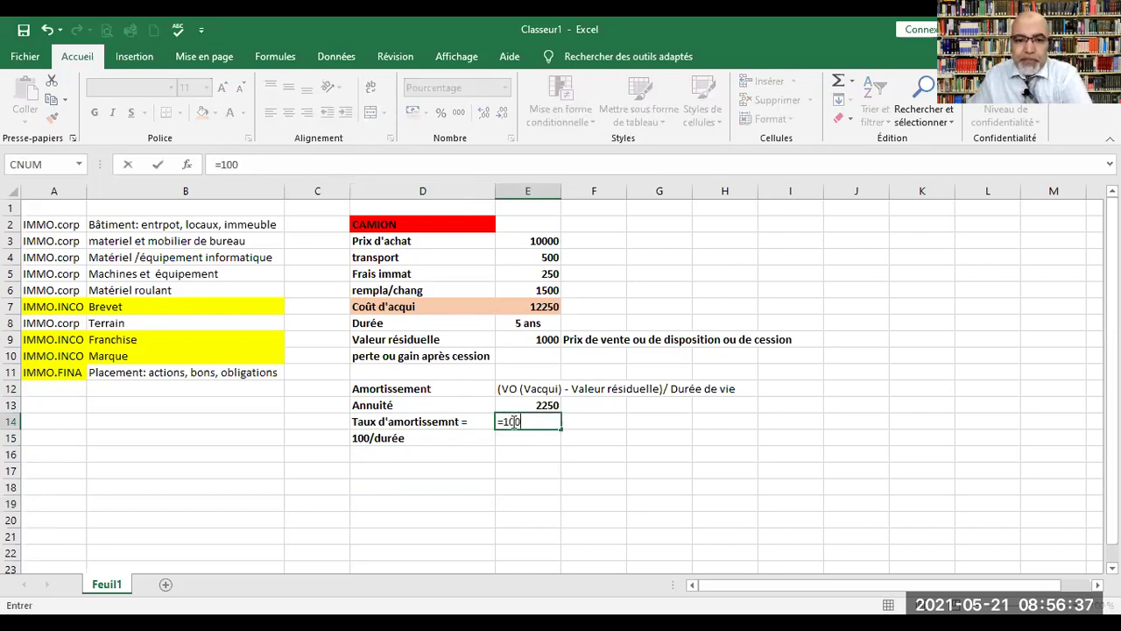
pyautogui.write('/5')
pyautogui.press('Return')
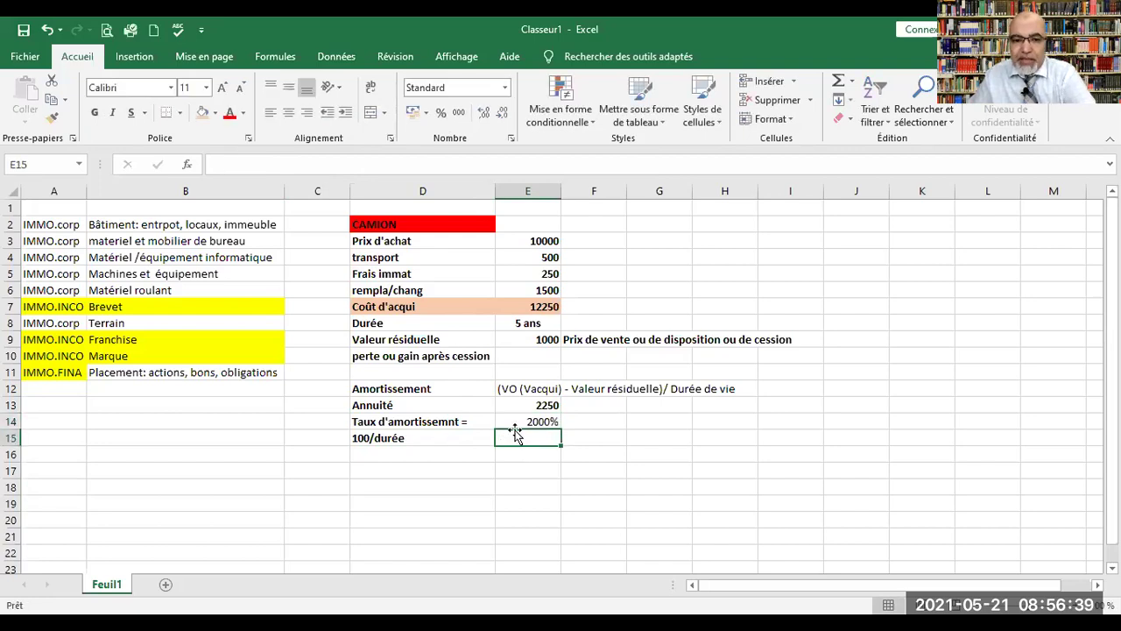
pyautogui.click(441, 119)
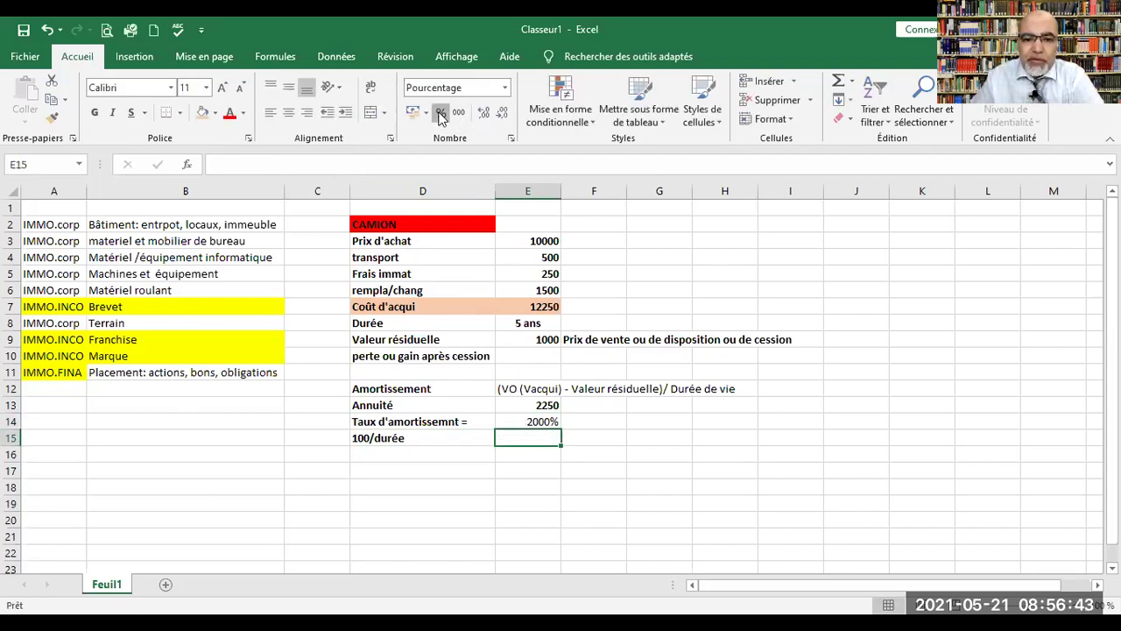
pyautogui.click(522, 420)
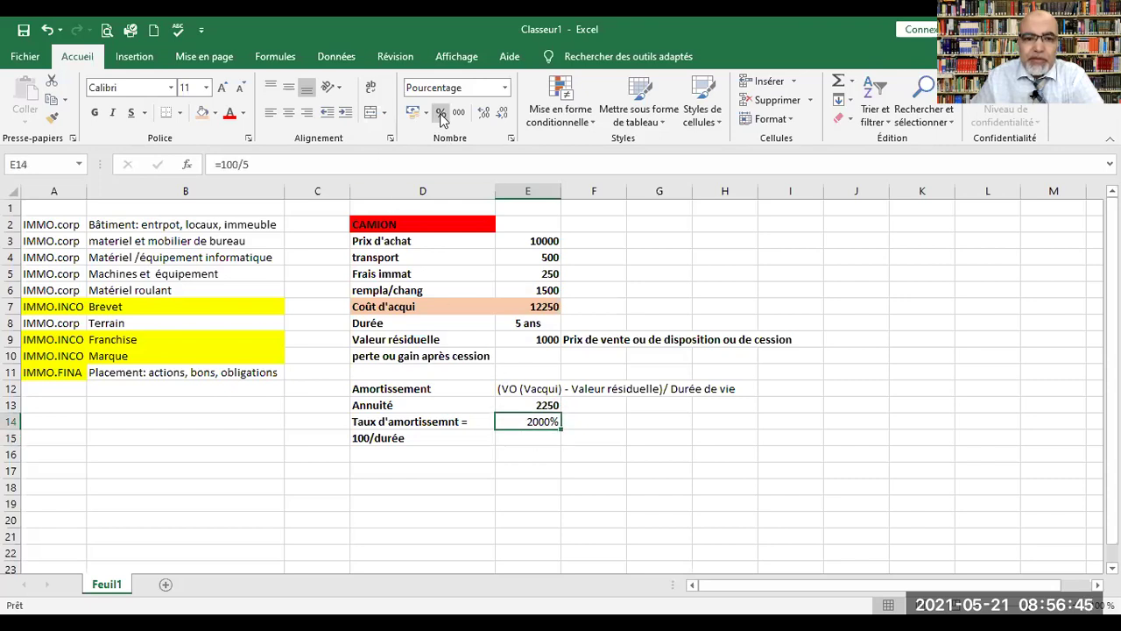
pyautogui.press('Delete')
# Calculate the depreciation rate in E15, beside "100/durée", with the formula =100/5.
pyautogui.click(516, 440)
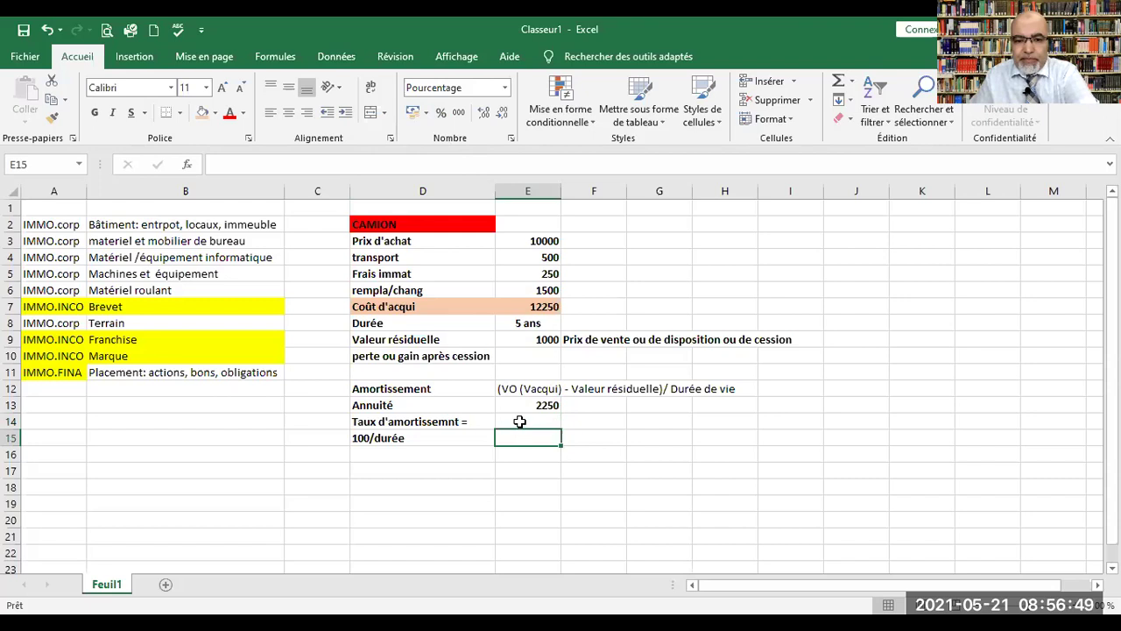
pyautogui.write('=')
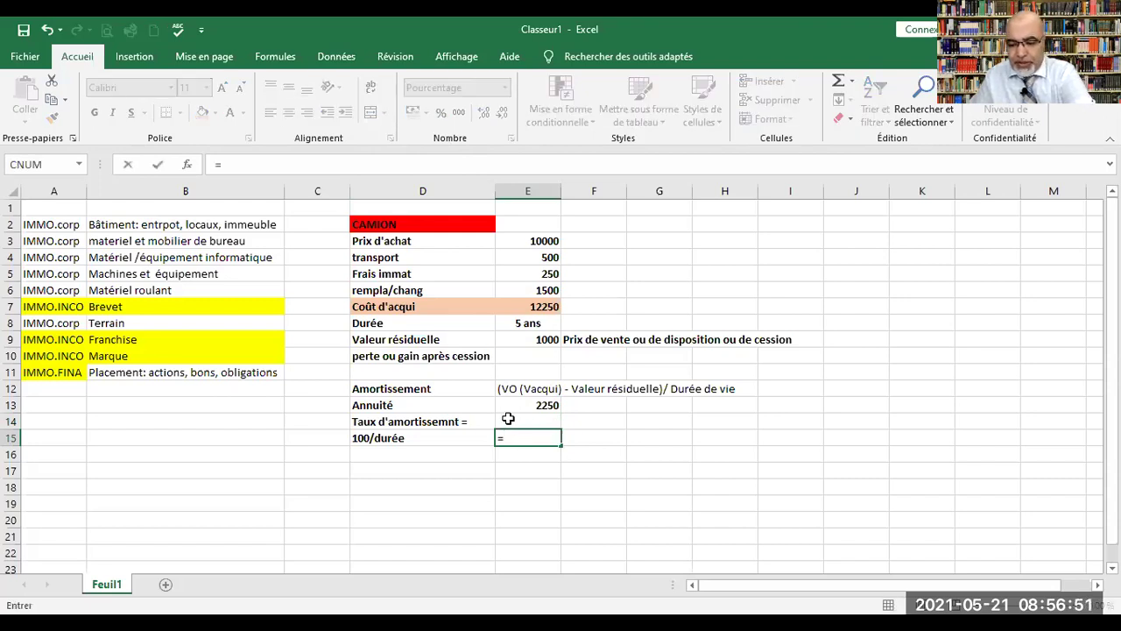
pyautogui.write('100/5')
pyautogui.press('Return')
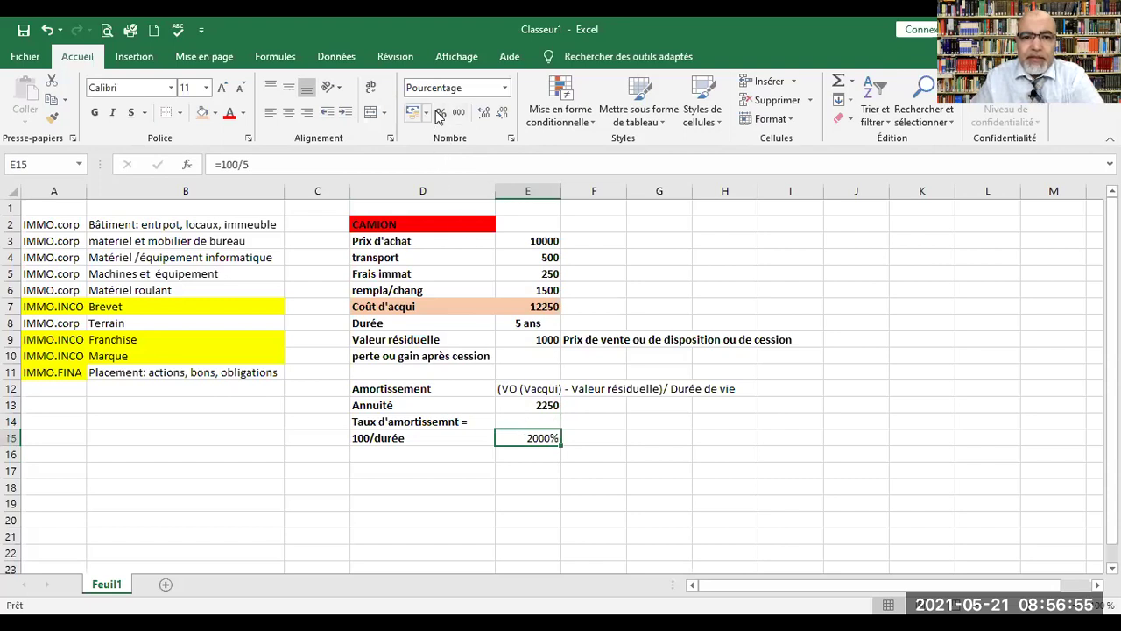
# Change the format of the depreciation rate in E15 to the Nombre category with 0 decimals.
pyautogui.rightClick(529, 439)
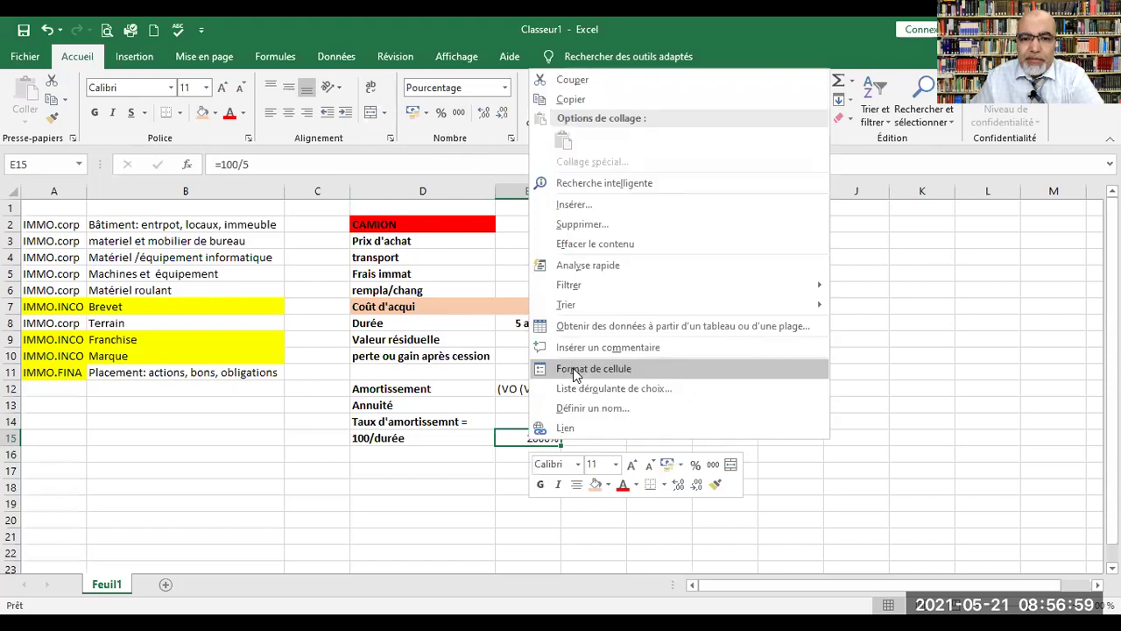
pyautogui.click(442, 290)
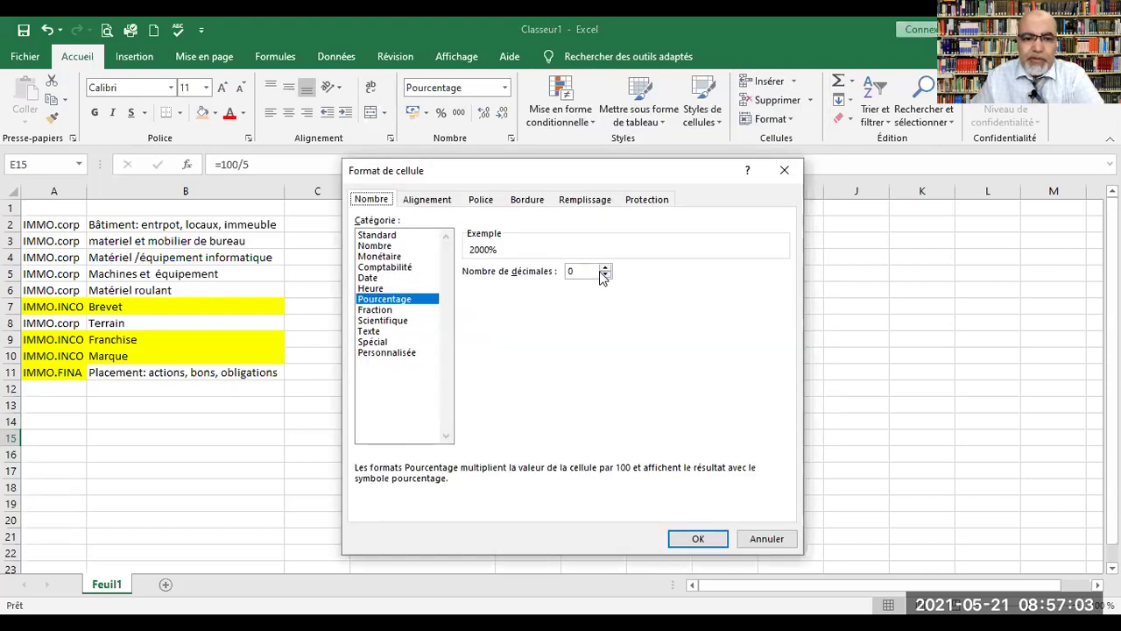
pyautogui.click(382, 247)
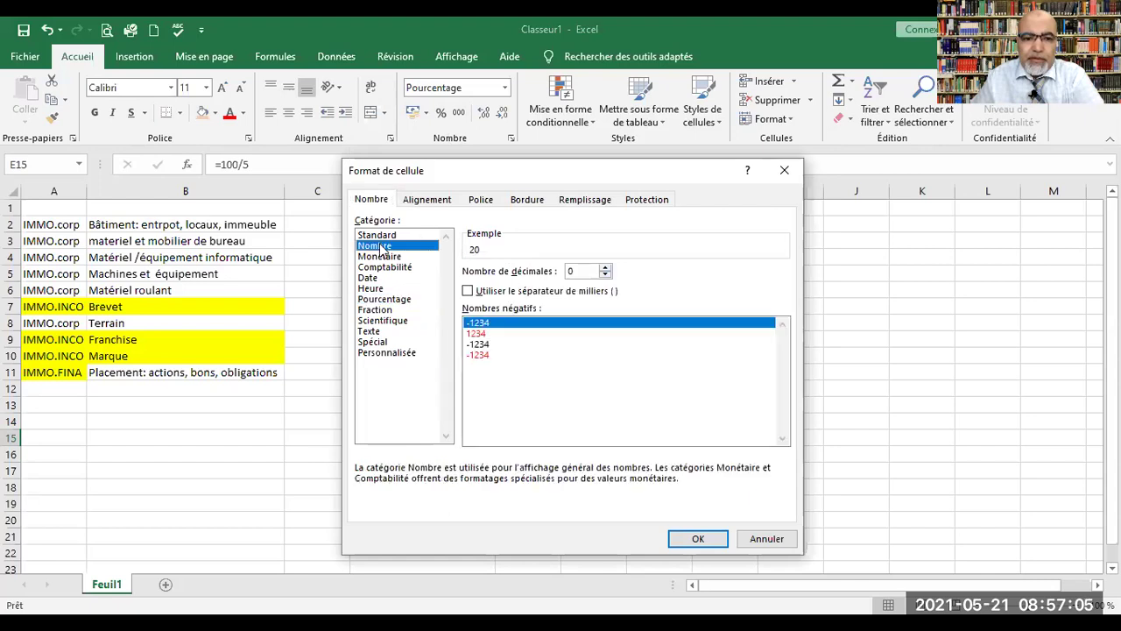
pyautogui.click(695, 539)
pyautogui.click(602, 440)
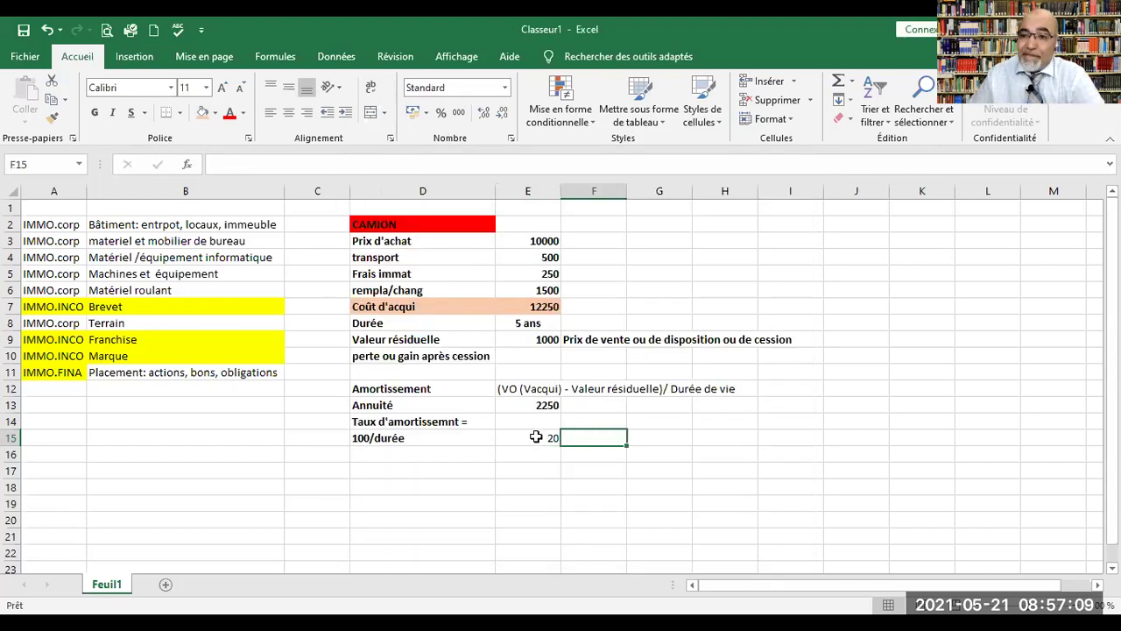
# Enter the label "Amortissement" in D16, below the rate formula text.
pyautogui.click(435, 448)
pyautogui.write('Amo')
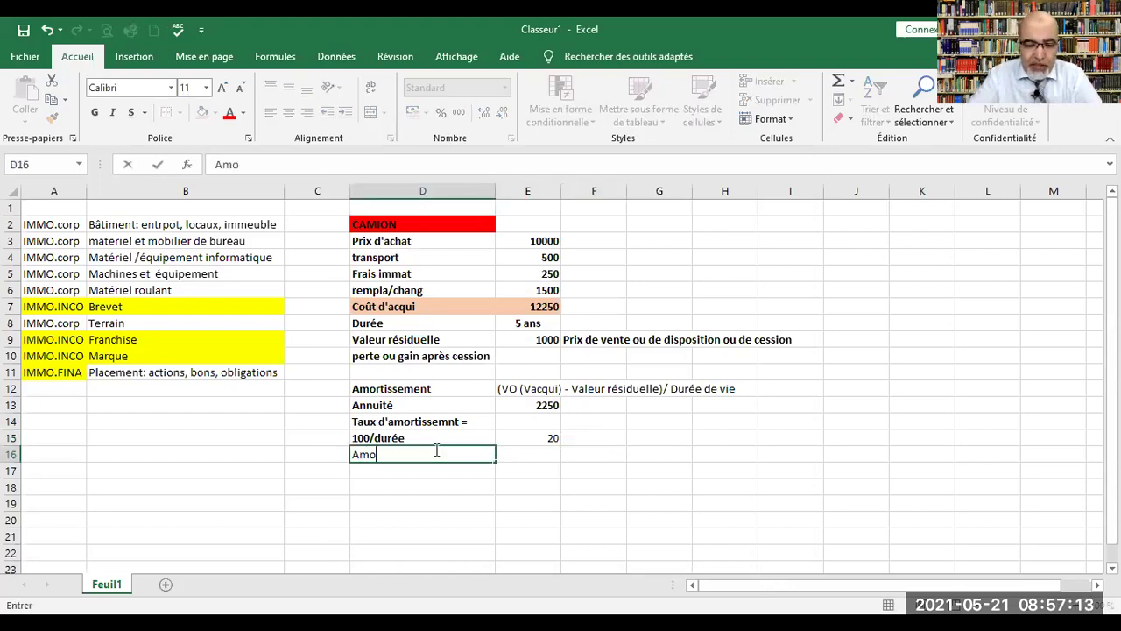
pyautogui.write('rtis')
pyautogui.press('BackSpace')
pyautogui.write('issemen')
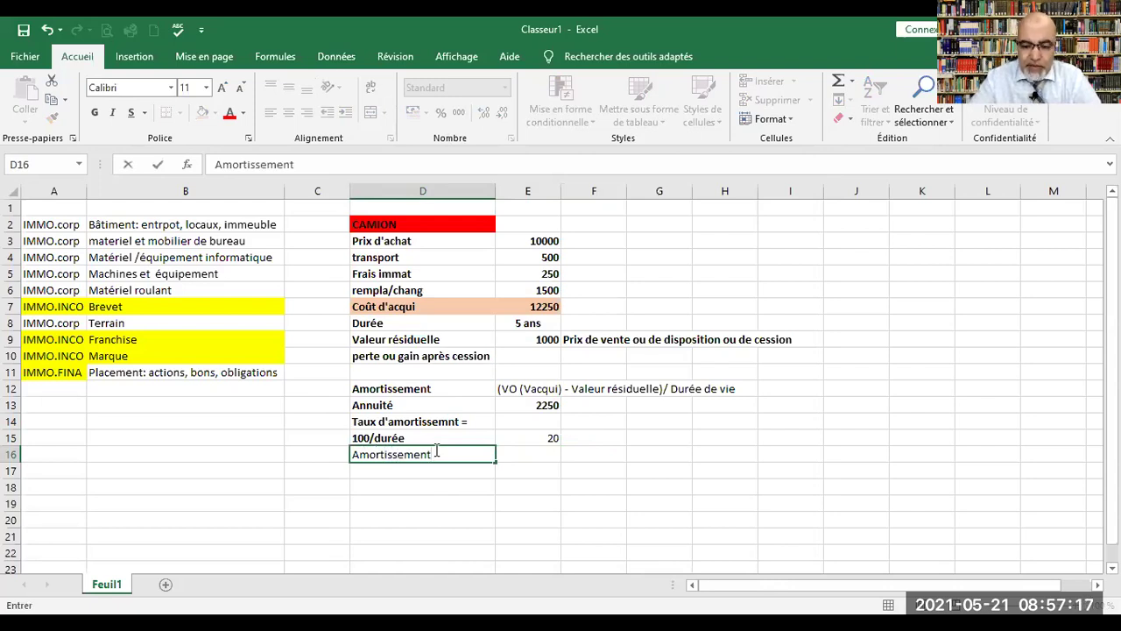
pyautogui.write('t')
pyautogui.press('Return')
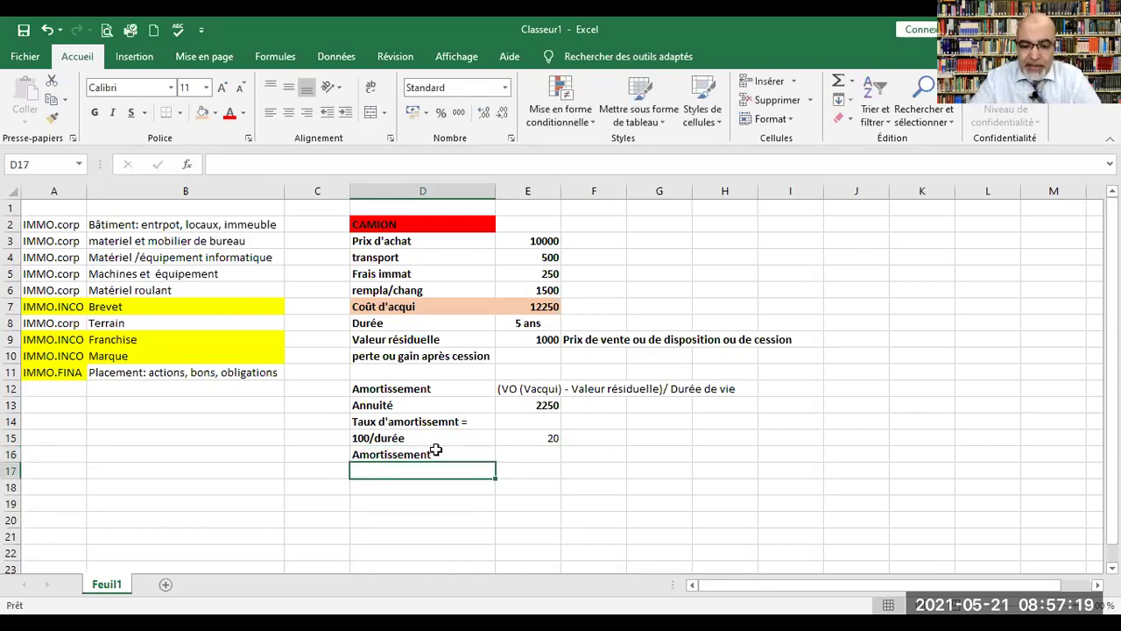
# Enter the label "VO (Valeur d'acquisiton) x 20%" in D17 and widen column D to fit it.
pyautogui.write('VA')
pyautogui.press('BackSpace')
pyautogui.write('Q')
pyautogui.press('BackSpace')
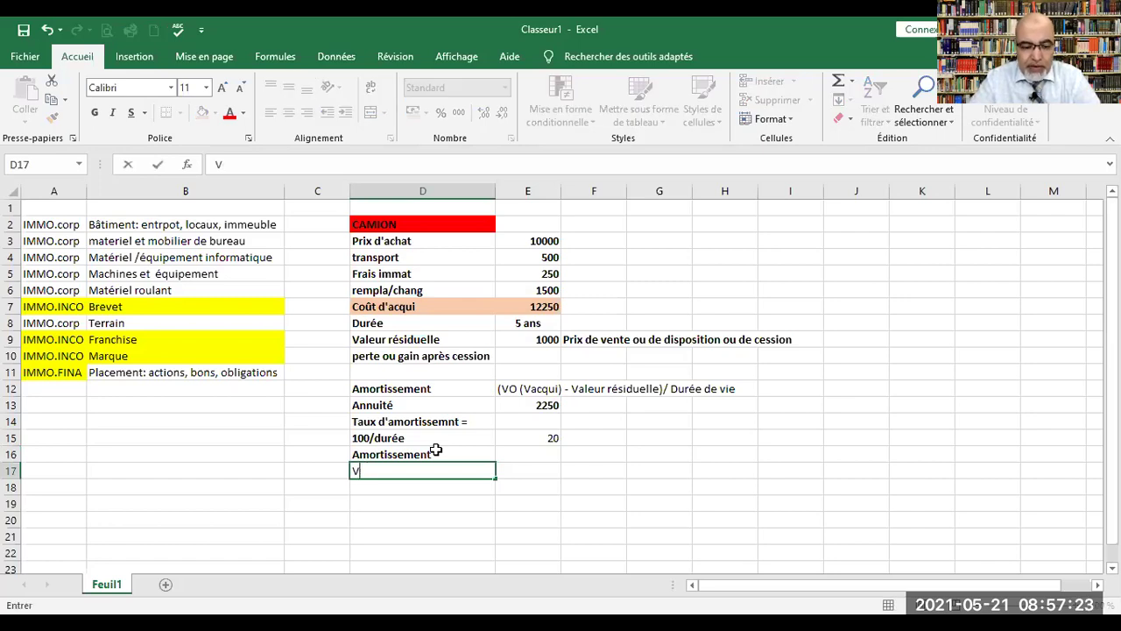
pyautogui.write('O')
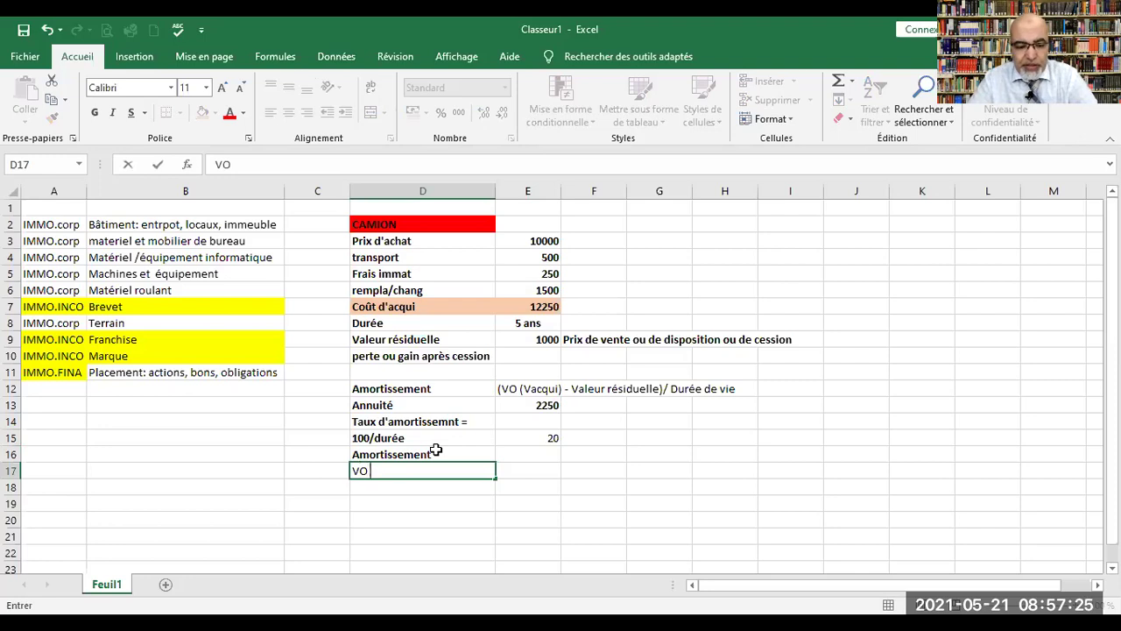
pyautogui.write(' (Valeu')
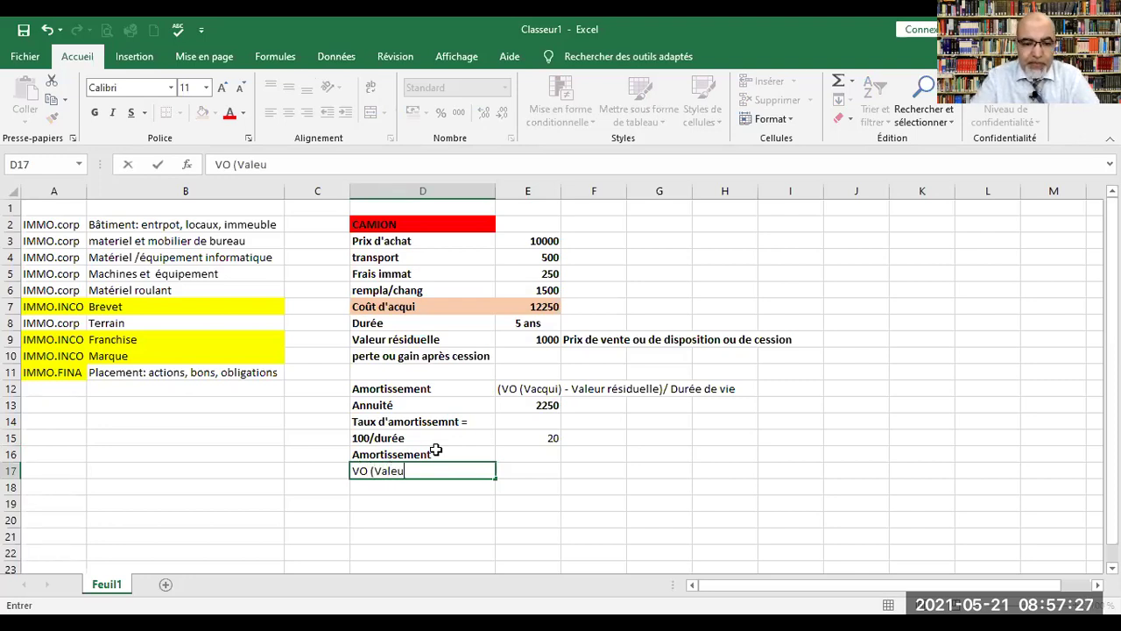
pyautogui.write("r d'acquisiton")
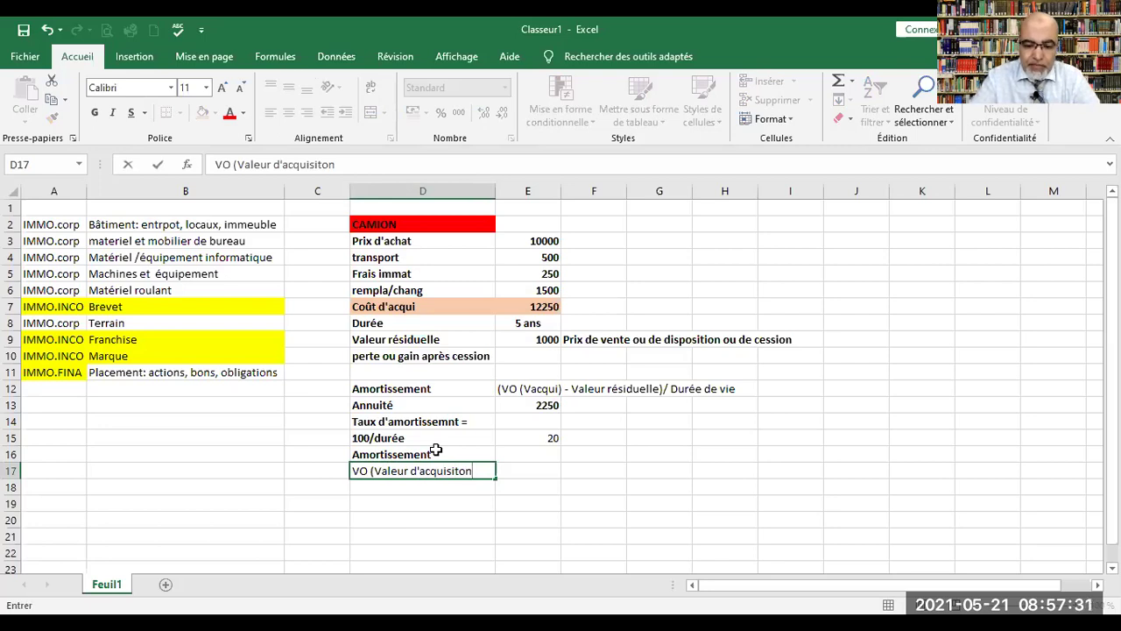
pyautogui.write(') x 20%')
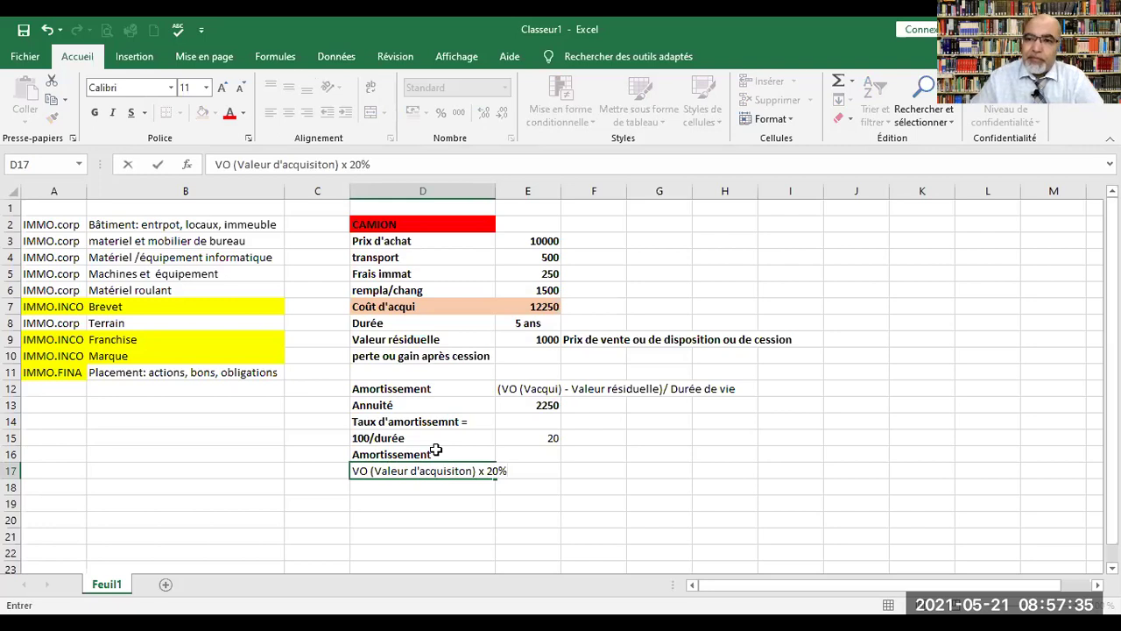
pyautogui.click(605, 488)
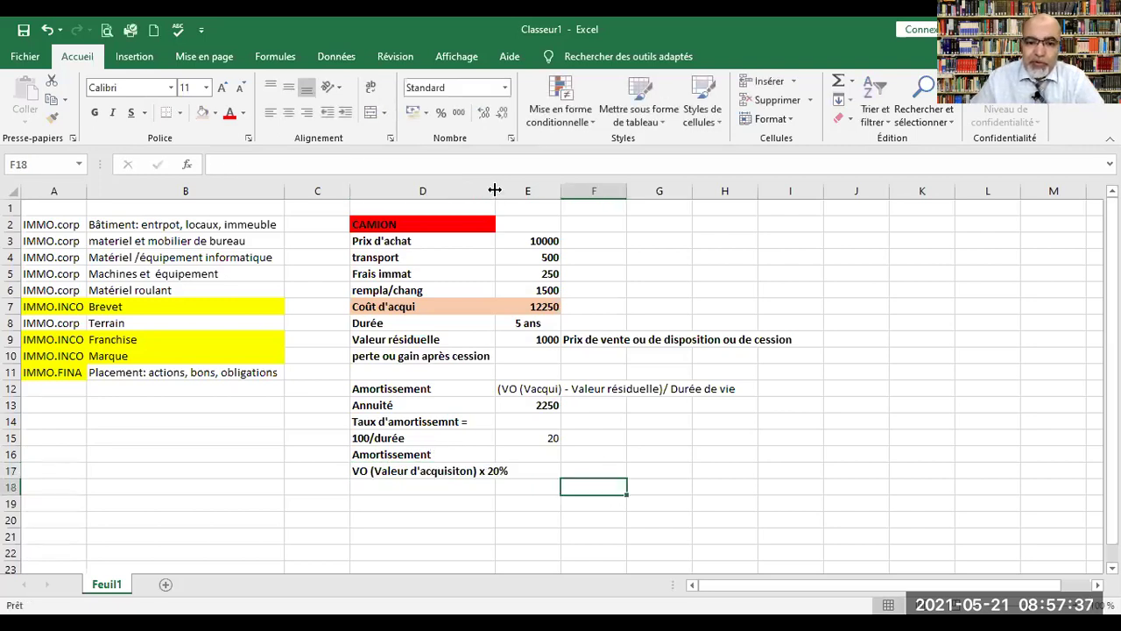
pyautogui.moveTo(495, 191); pyautogui.dragTo(514, 190)
# Calculate the rate-based depreciation in E17 from the Coût d'acqui cell with the formula =E7*20%.
pyautogui.click(548, 470)
pyautogui.write('=')
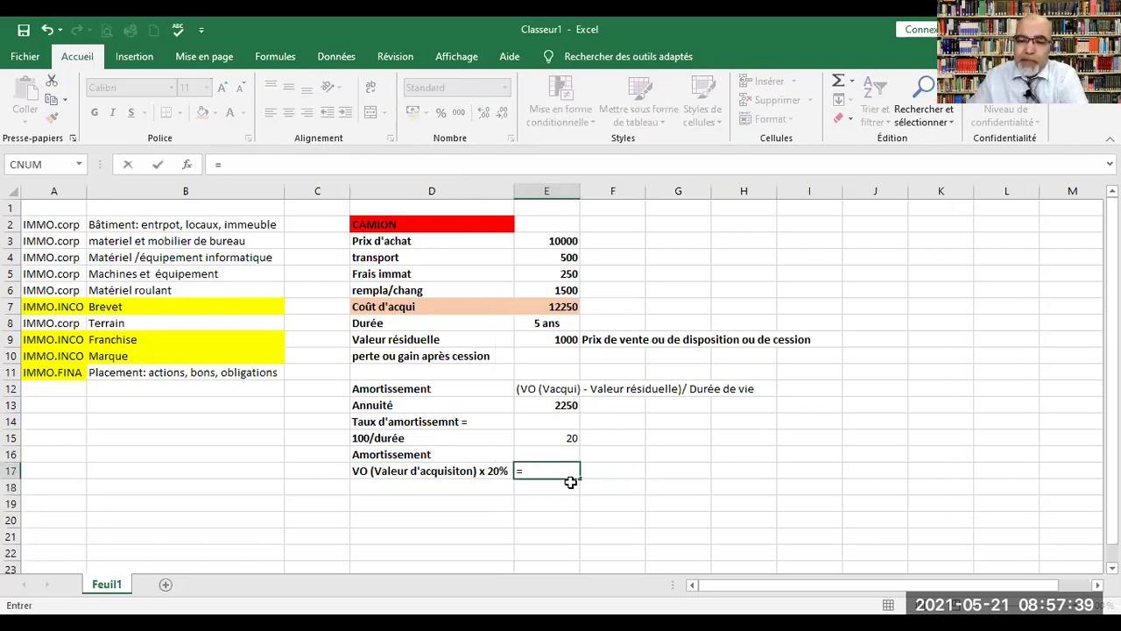
pyautogui.click(528, 306)
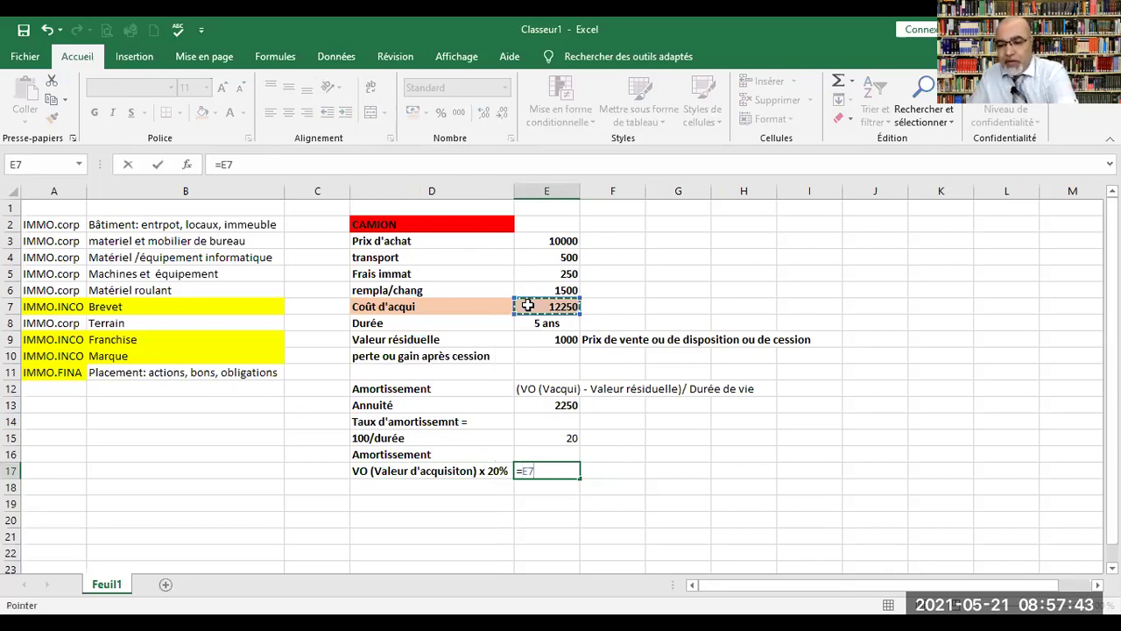
pyautogui.write('*20%')
pyautogui.press('Return')
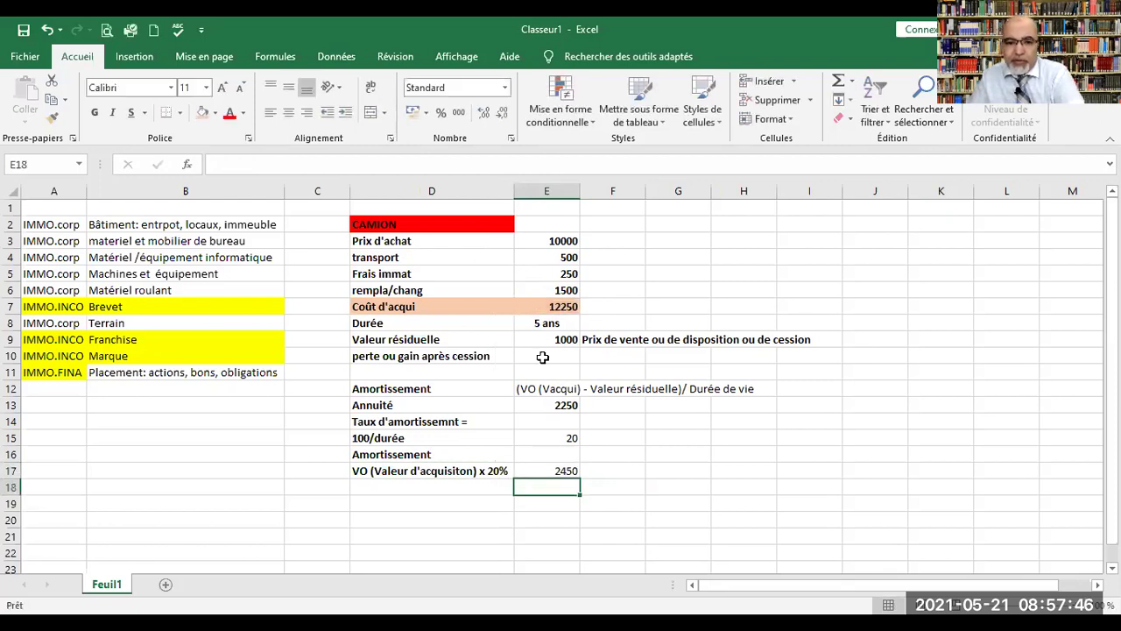
# Clear the depreciation rate calculation, labels and amounts from D14:F18, below the Annuité row.
pyautogui.click(534, 470)
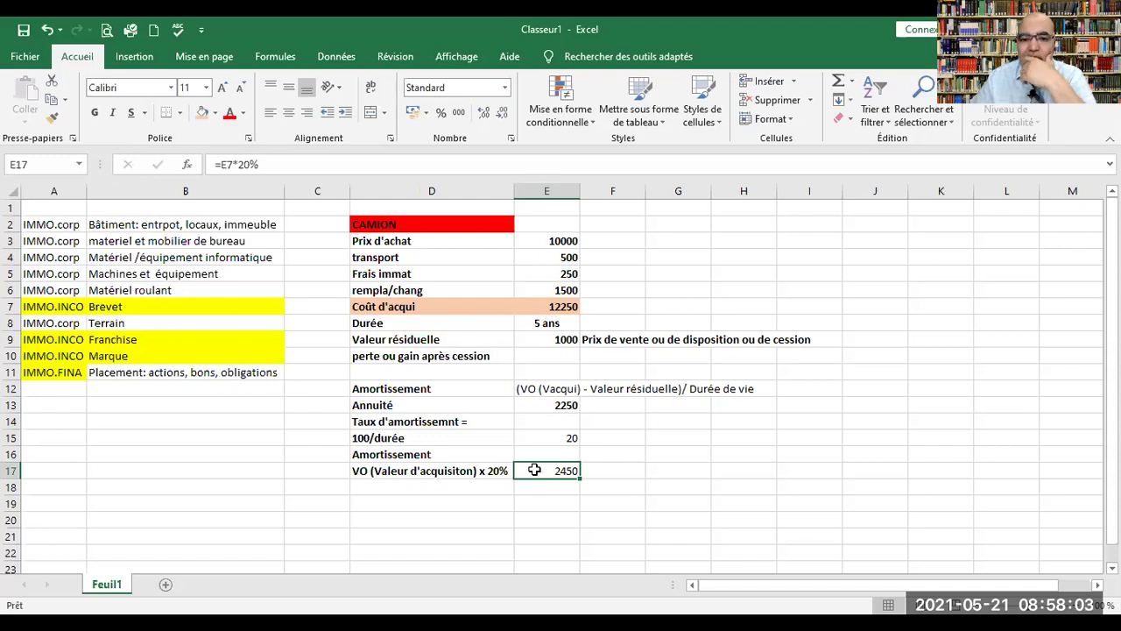
pyautogui.click(363, 467)
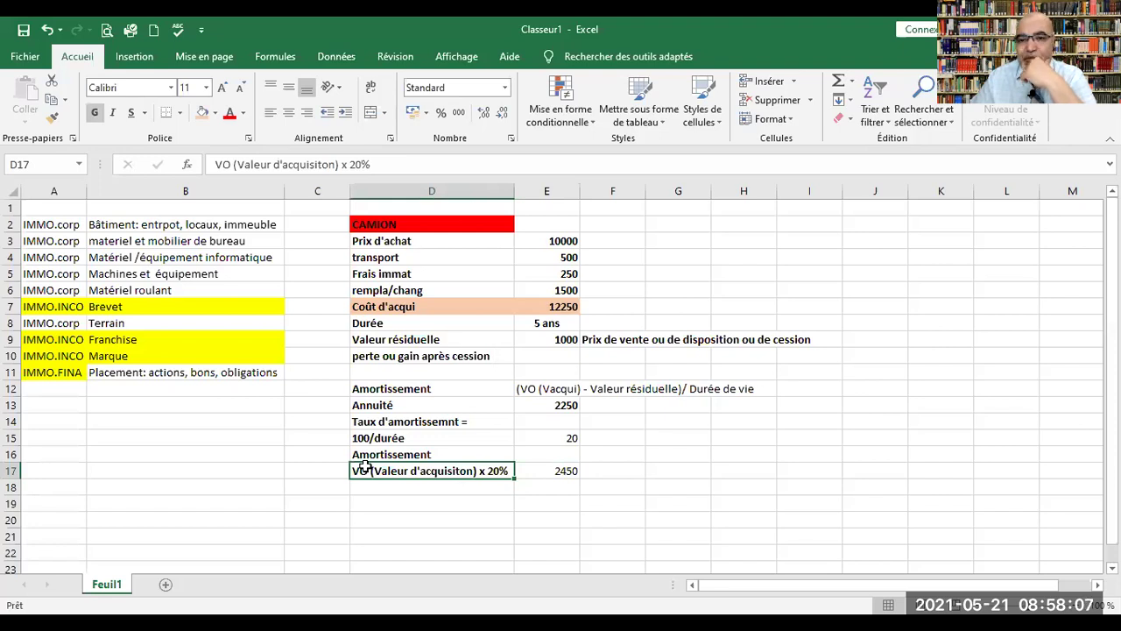
pyautogui.click(523, 469)
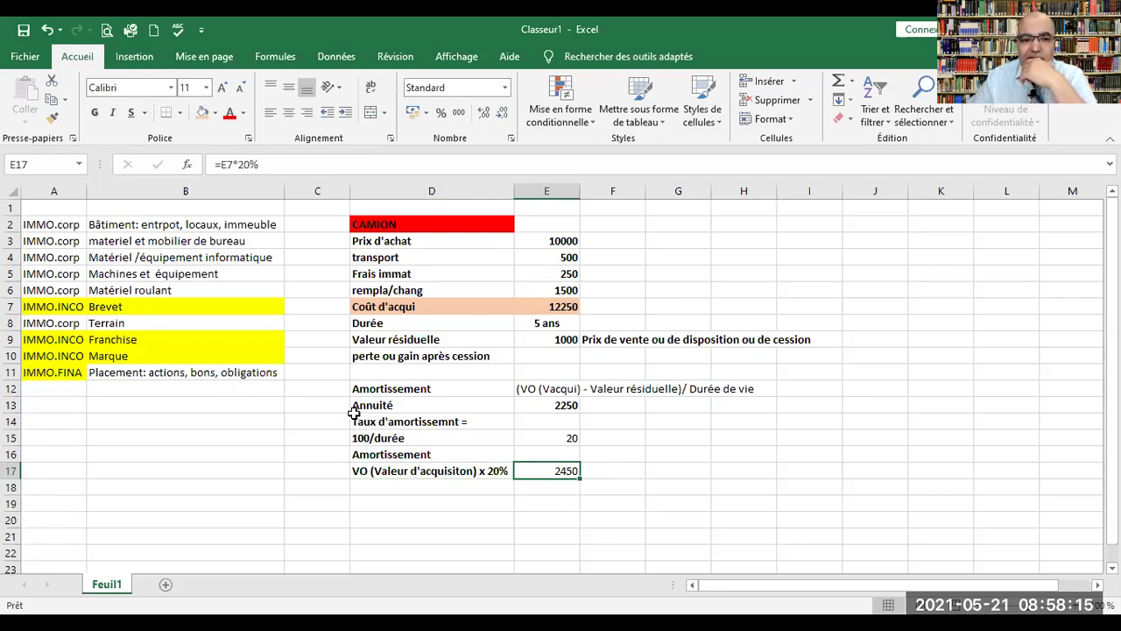
pyautogui.moveTo(360, 418); pyautogui.dragTo(597, 478)
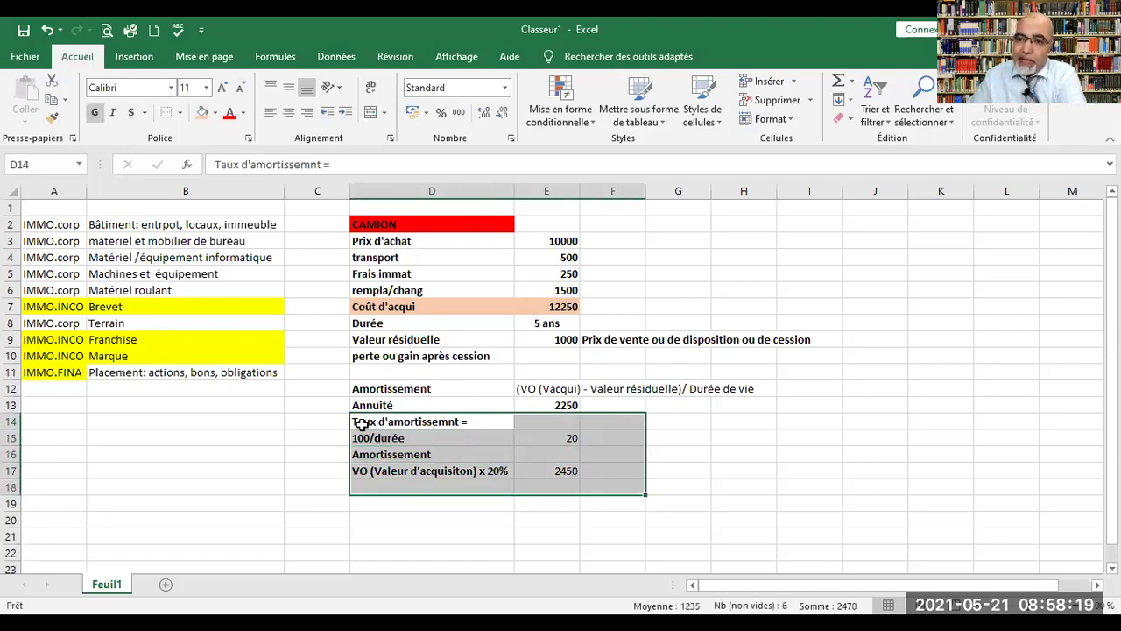
pyautogui.press('Delete')
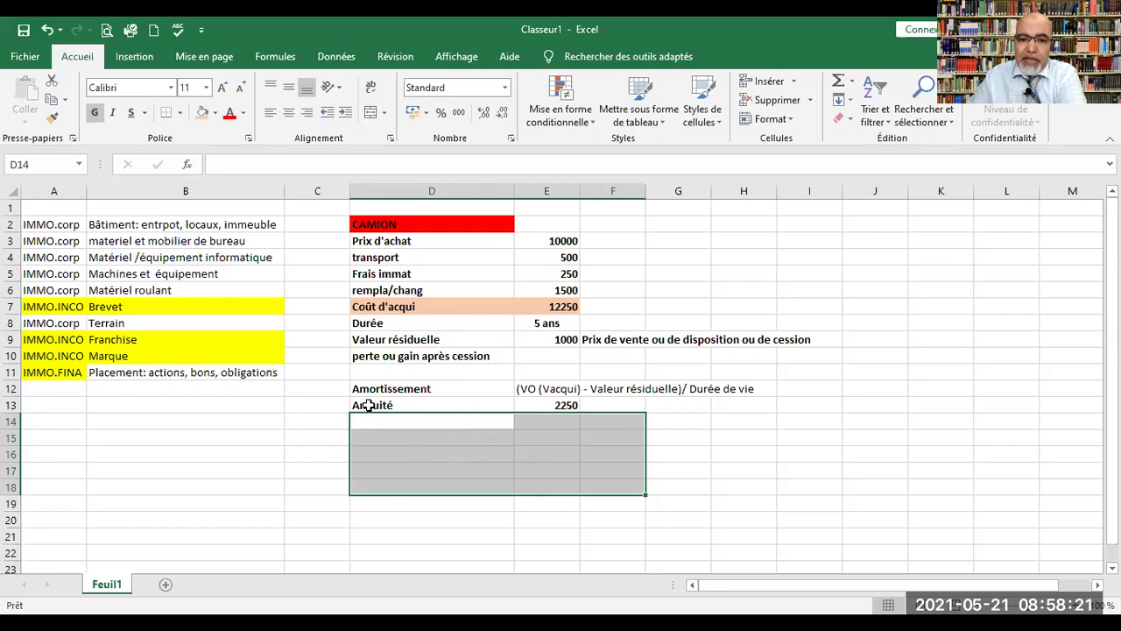
# Put an outside border around the Amortissement and Annuité rows, D12:H13.
pyautogui.moveTo(363, 385); pyautogui.dragTo(766, 418)
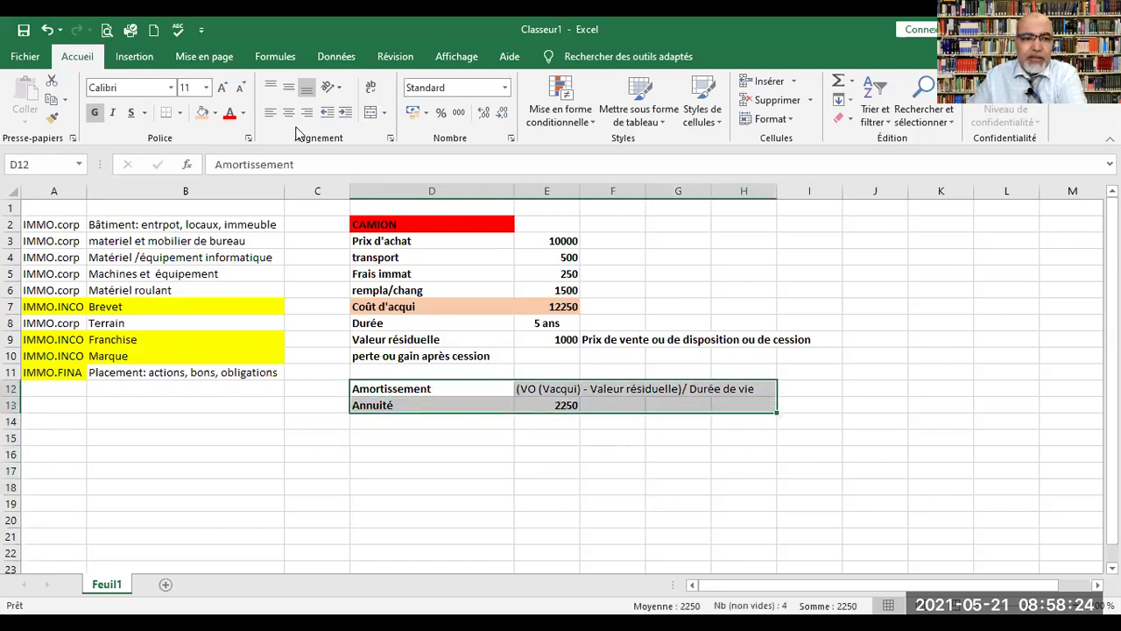
pyautogui.click(180, 113)
pyautogui.click(228, 275)
pyautogui.click(434, 503)
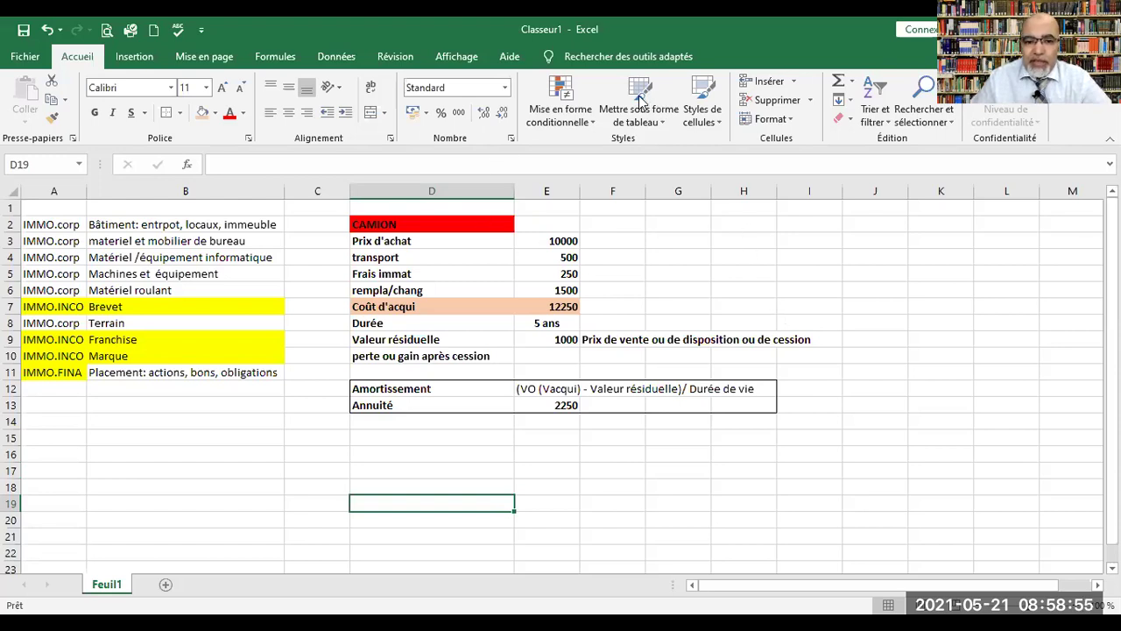
# Switch to the PowerPoint slide show of Chapitre 6, at the slide on the capitalisation criteria for immobilisations corporelles.
pyautogui.hotkey('alt', 'Tab')
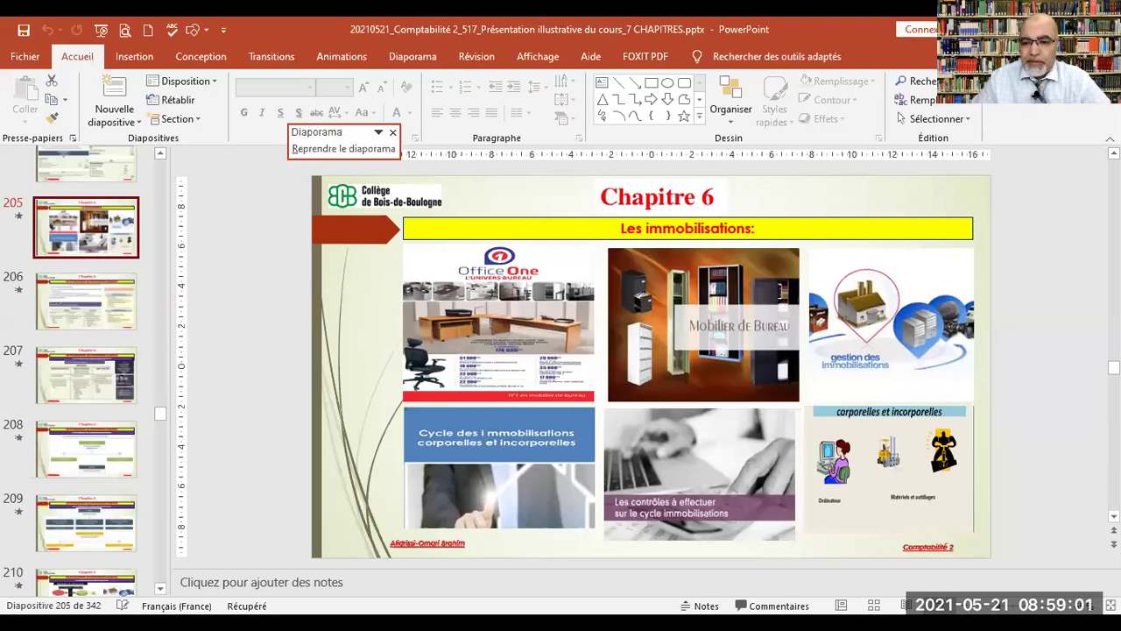
pyautogui.hotkey('alt', 'Tab')
pyautogui.click(711, 427)
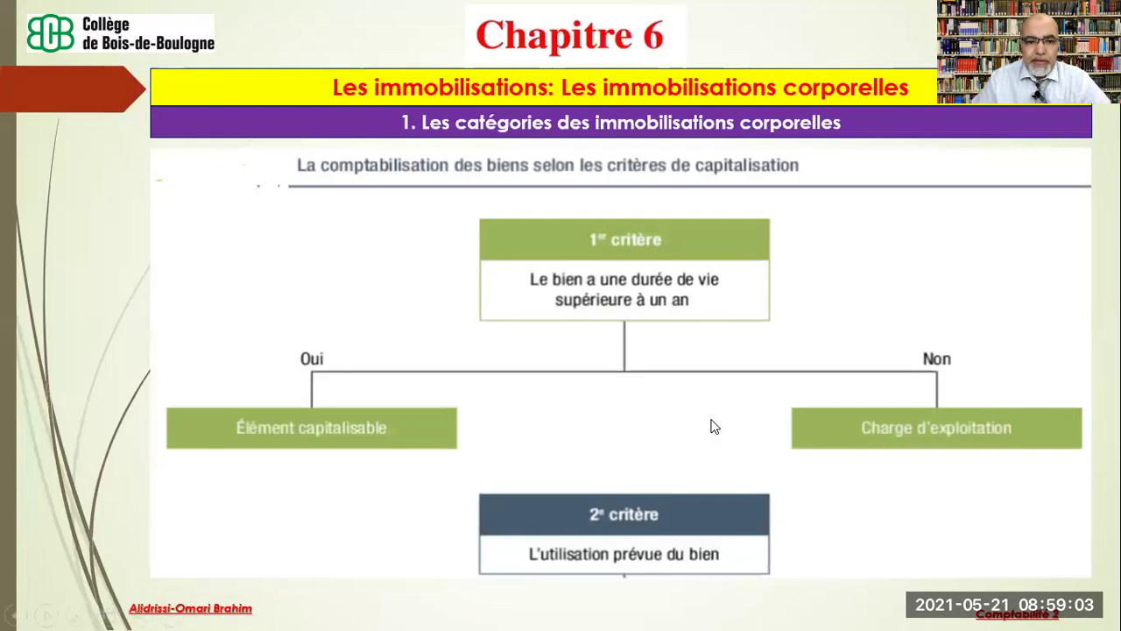